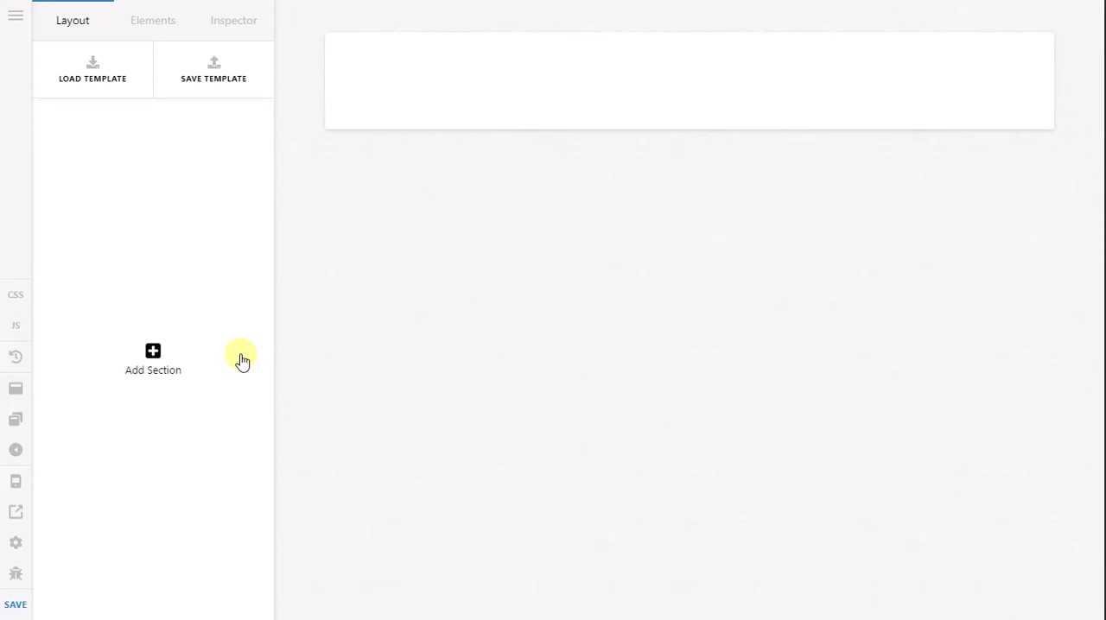
Step: Add a section to the empty layout and place a standard Headline element in it
left_click(204, 317)
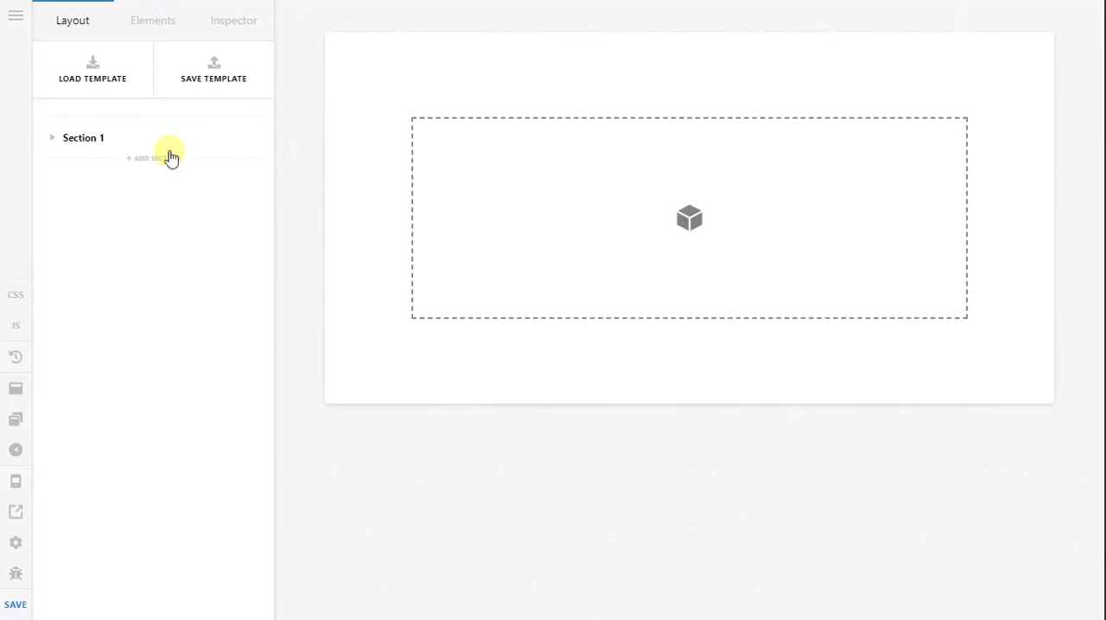
left_click(145, 24)
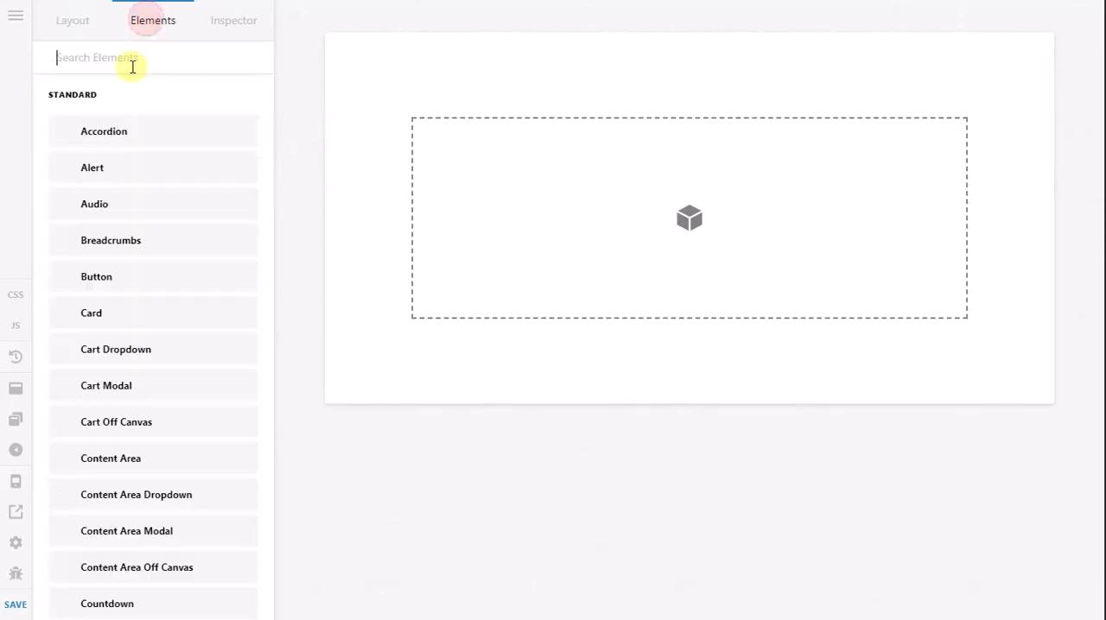
type("head")
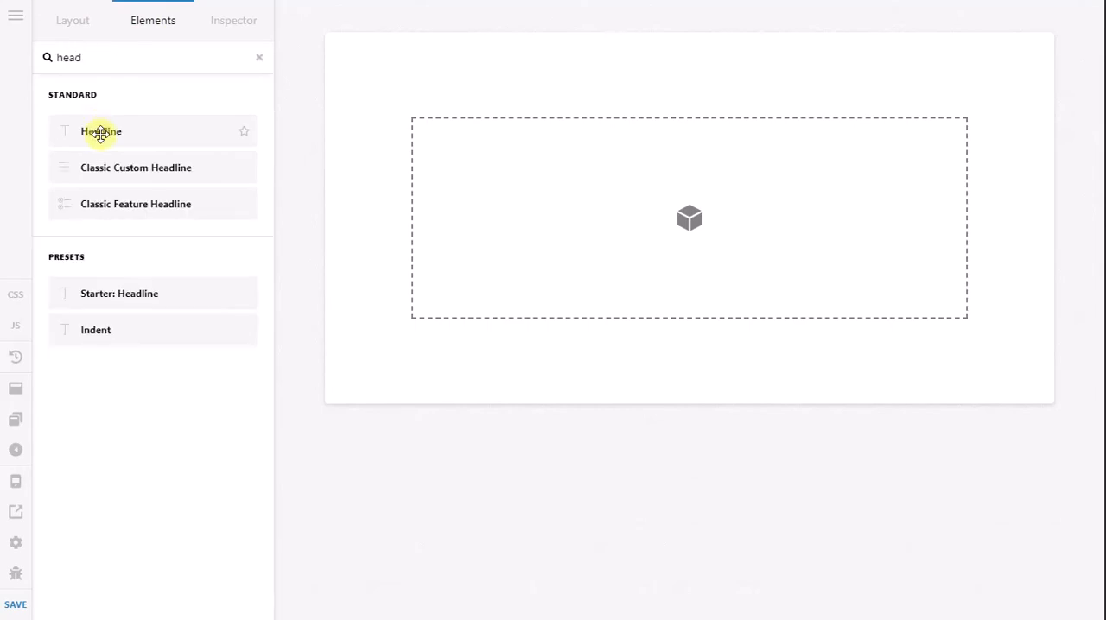
left_click_drag(101, 132, 491, 191)
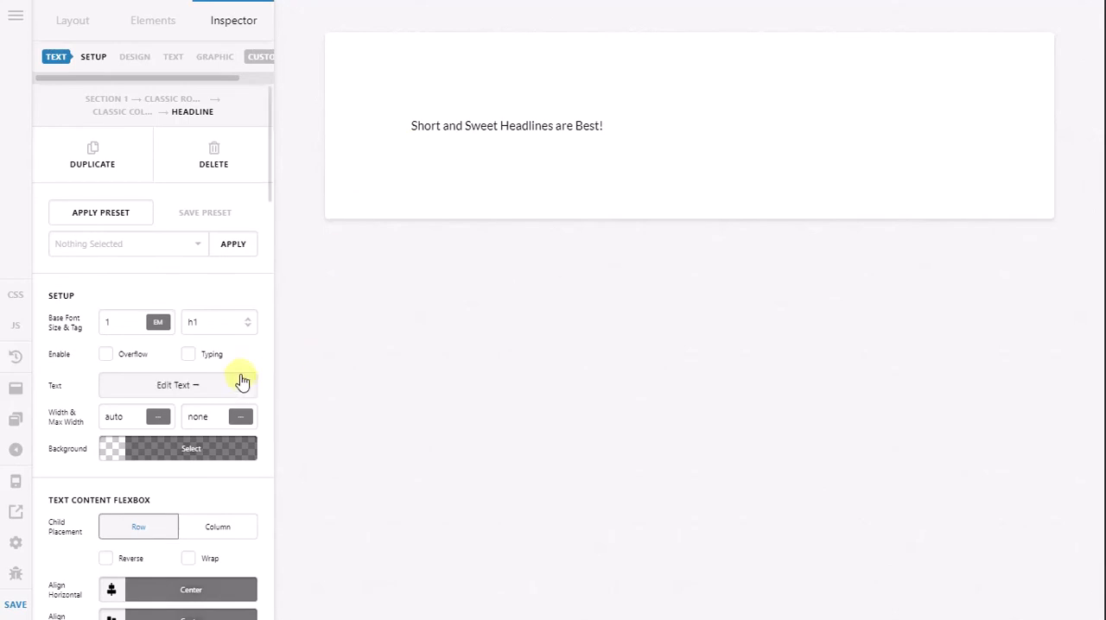
Step: Set the headline's tag to p and prefix its text with "1."
left_click(219, 325)
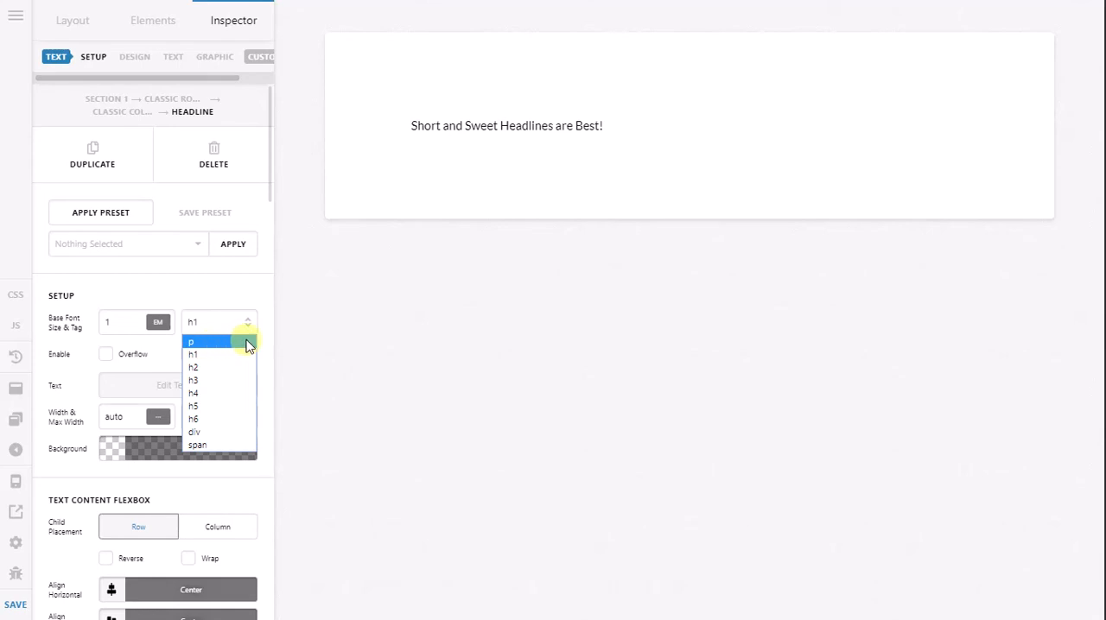
left_click(246, 345)
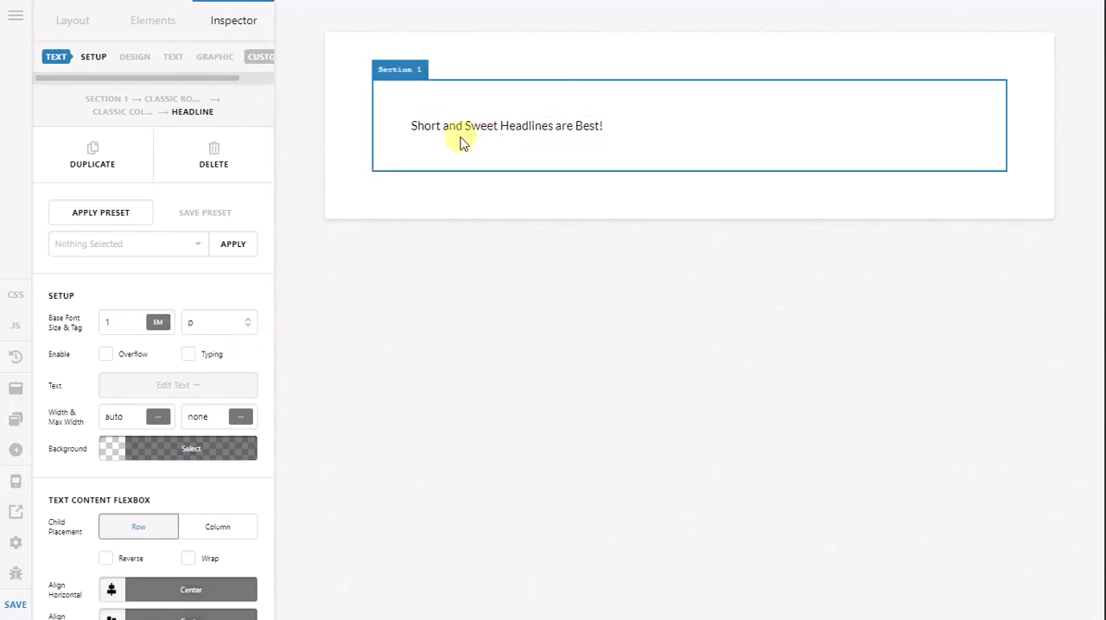
left_click(213, 384)
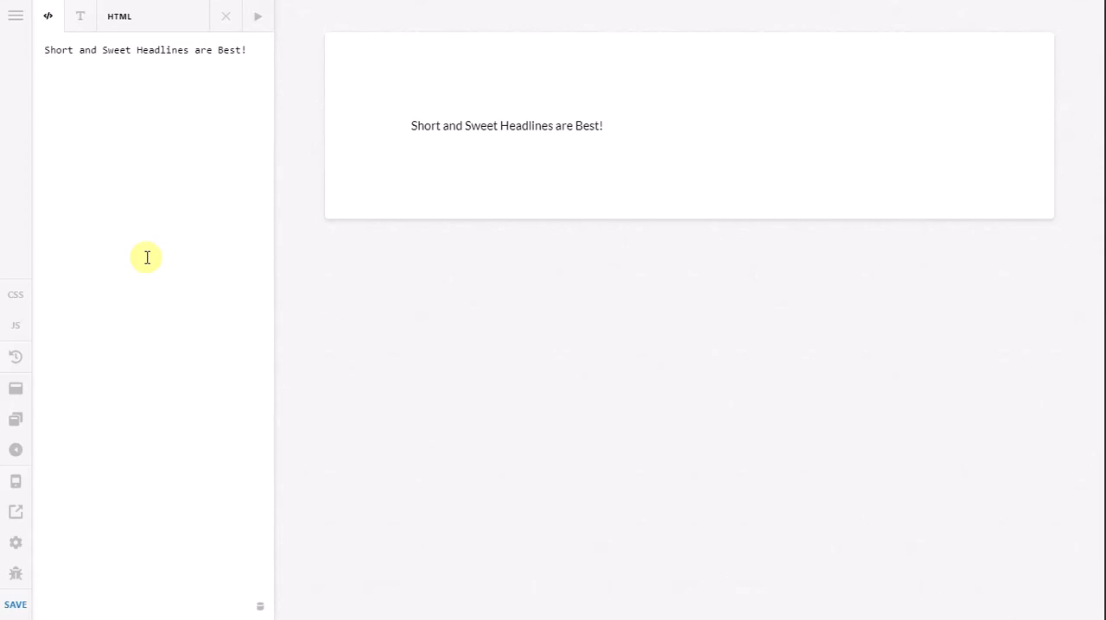
type("1.")
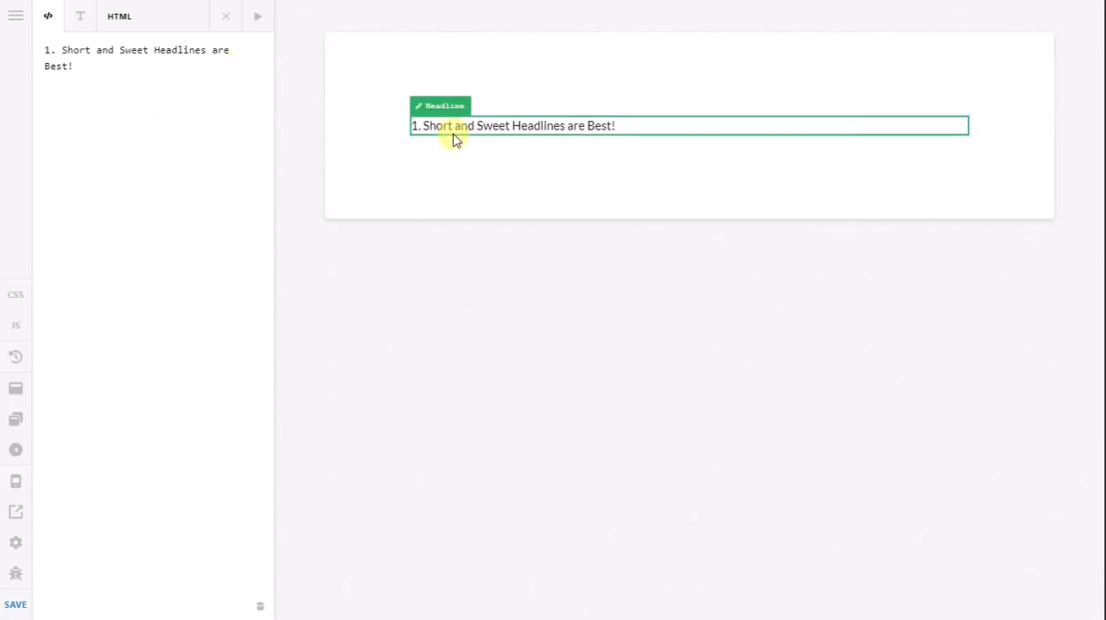
left_click(224, 19)
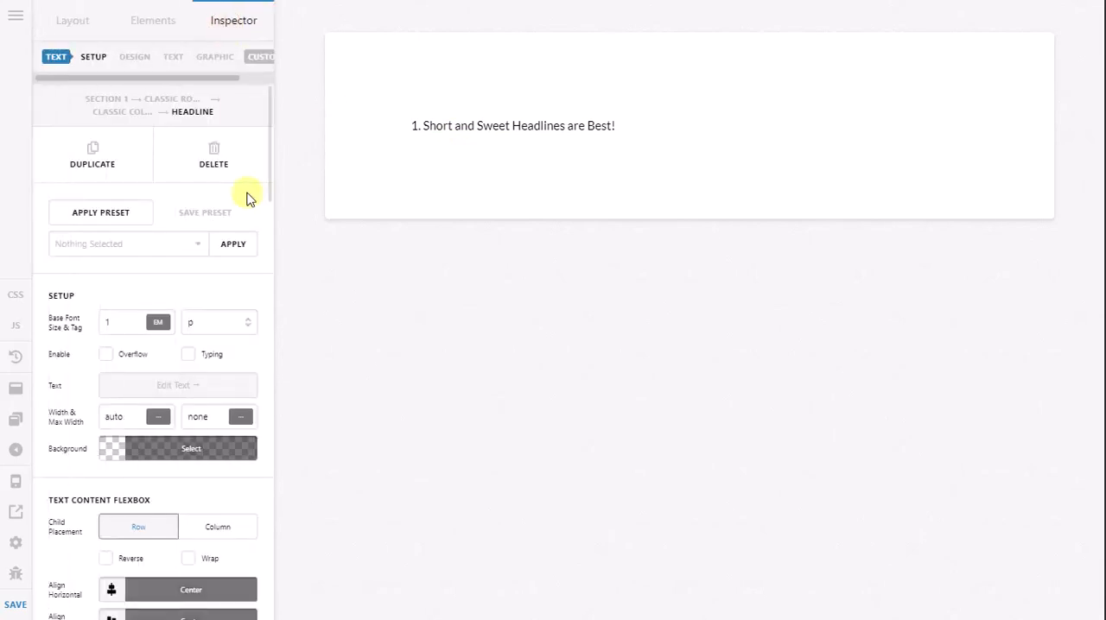
Step: Duplicate the "1." headline within the section
right_click(466, 127)
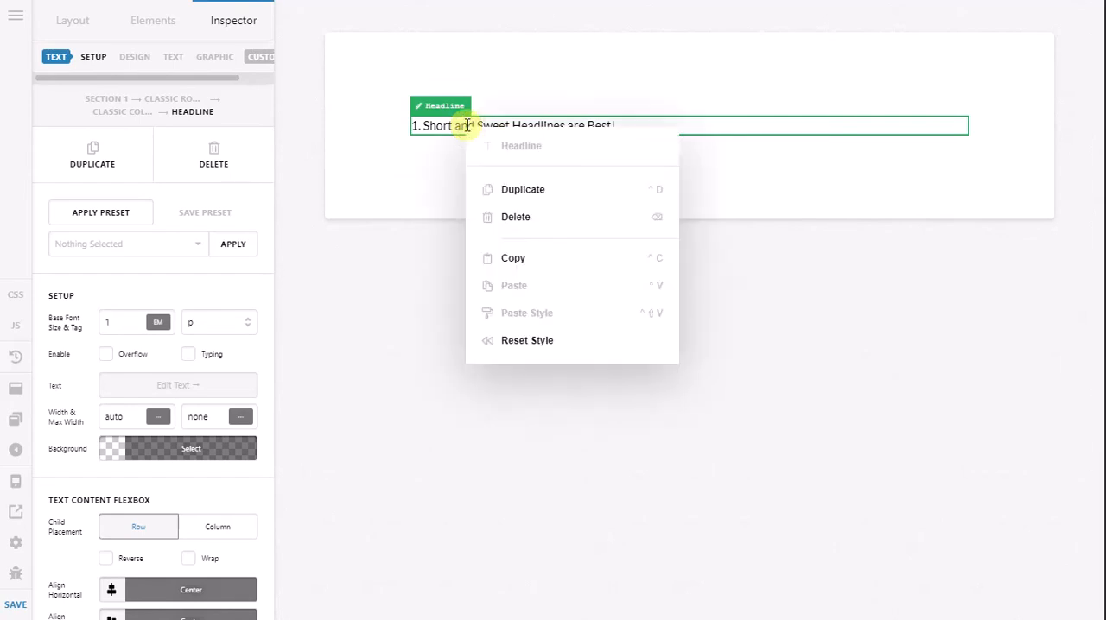
left_click(503, 192)
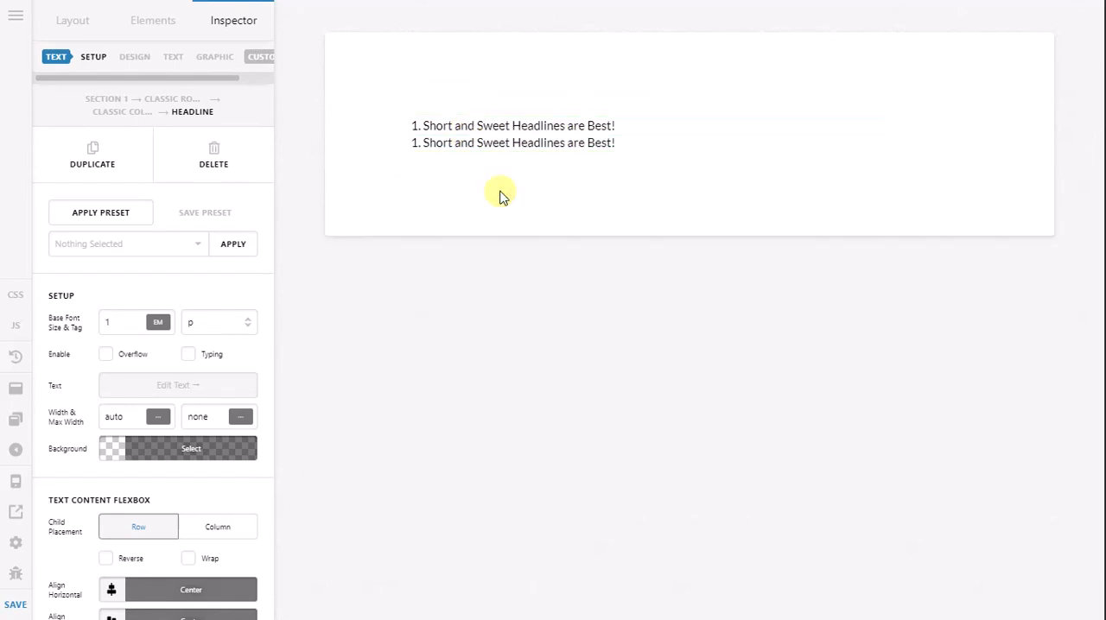
left_click(481, 126)
right_click(481, 127)
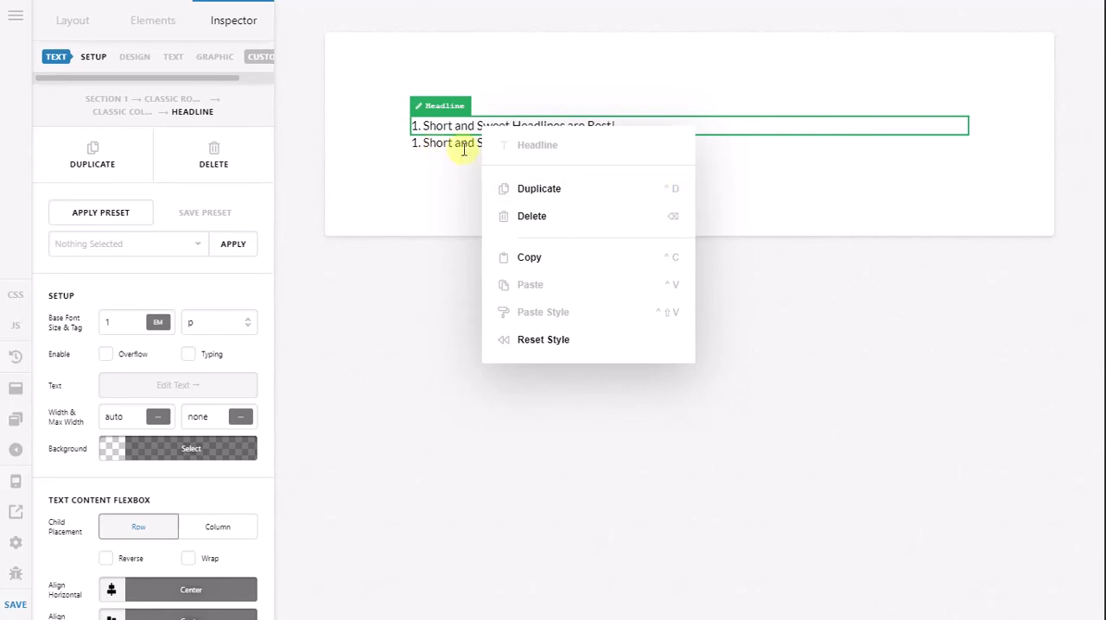
left_click(362, 179)
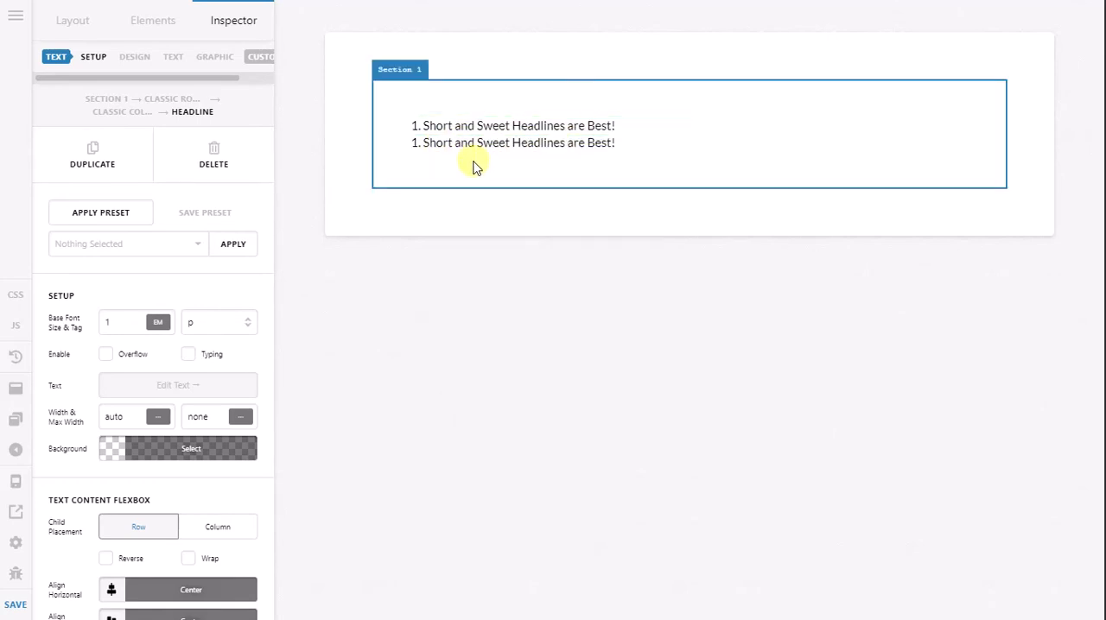
Step: Renumber one of the two identical headlines as 1.1 and order it below the "1." headline
left_click(454, 143)
left_click(211, 384)
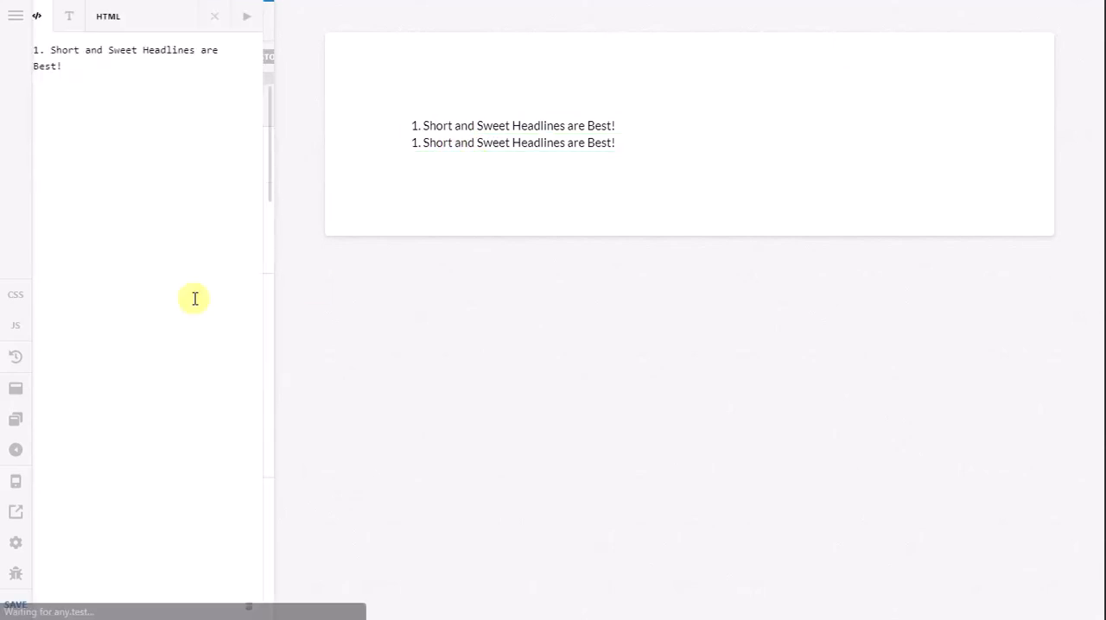
left_click(57, 52)
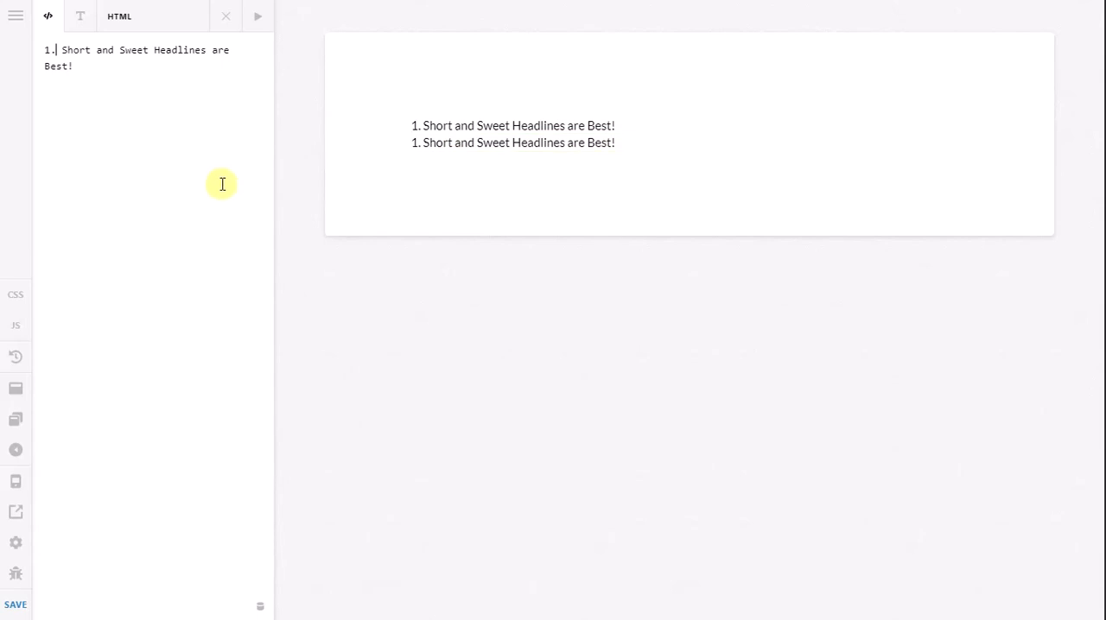
type("1")
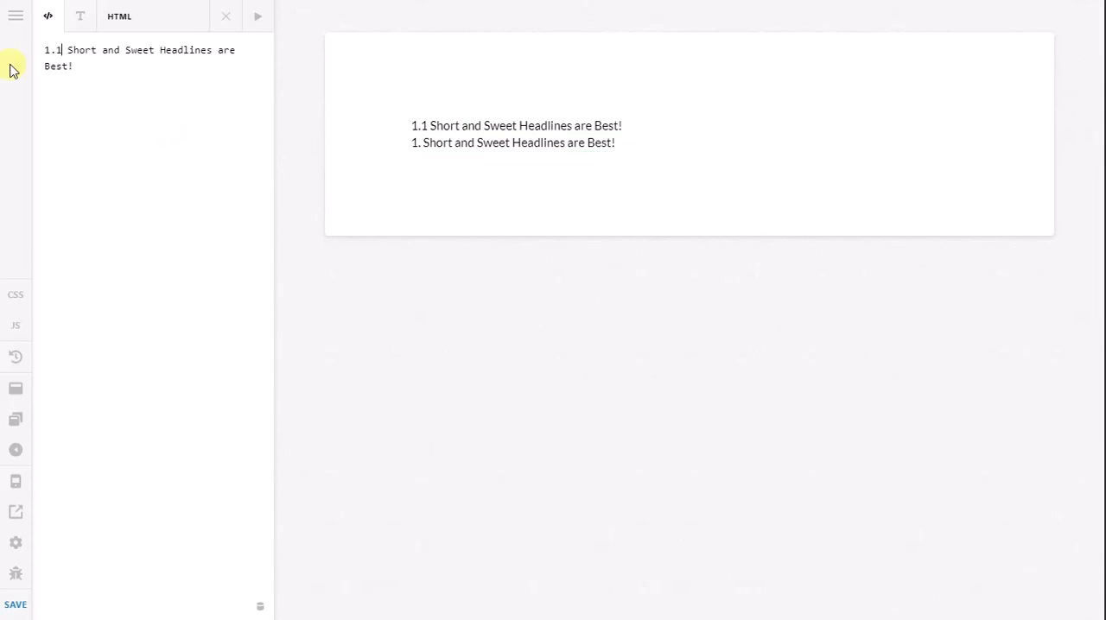
left_click_drag(436, 143, 432, 118)
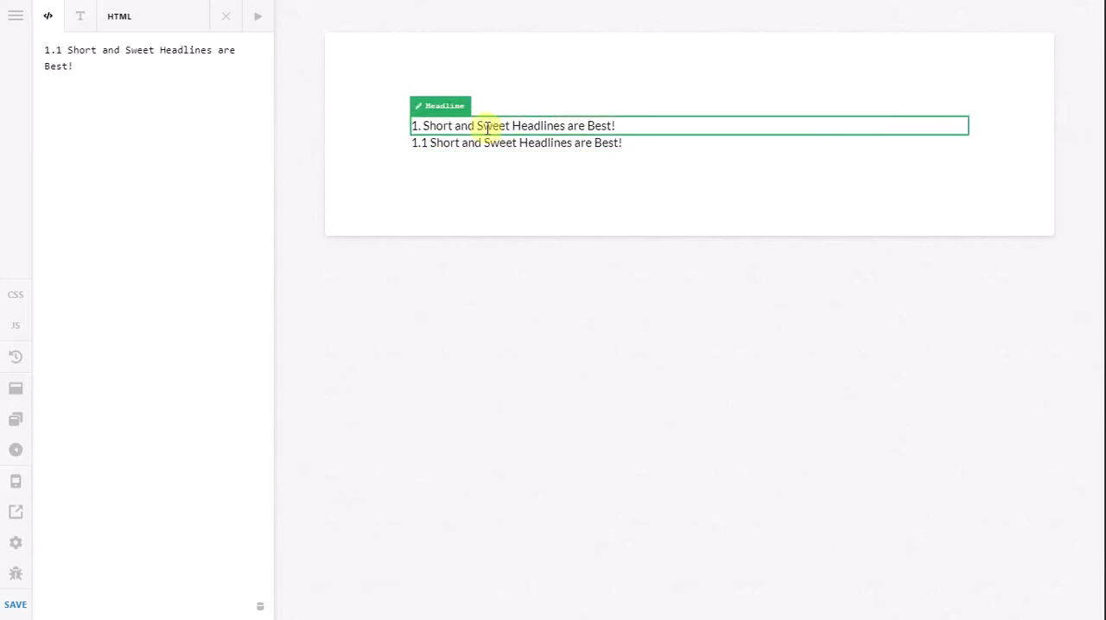
left_click(227, 24)
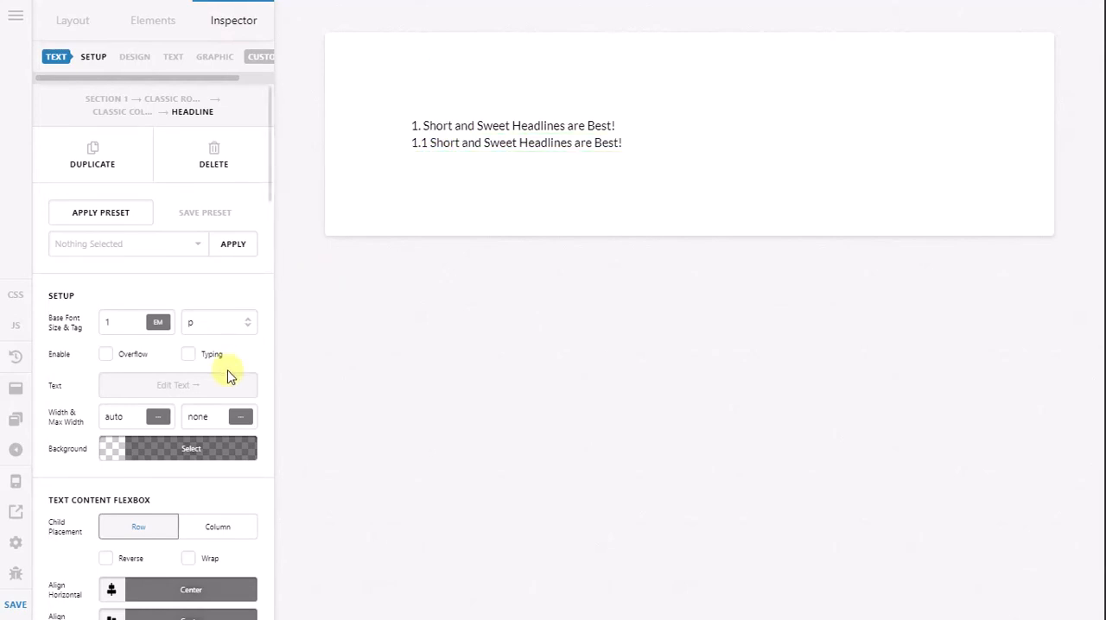
Step: Try a 1 em margin on all linked sides of the 1.1 headline and reset it to 0
scroll(230, 375, "down", 6)
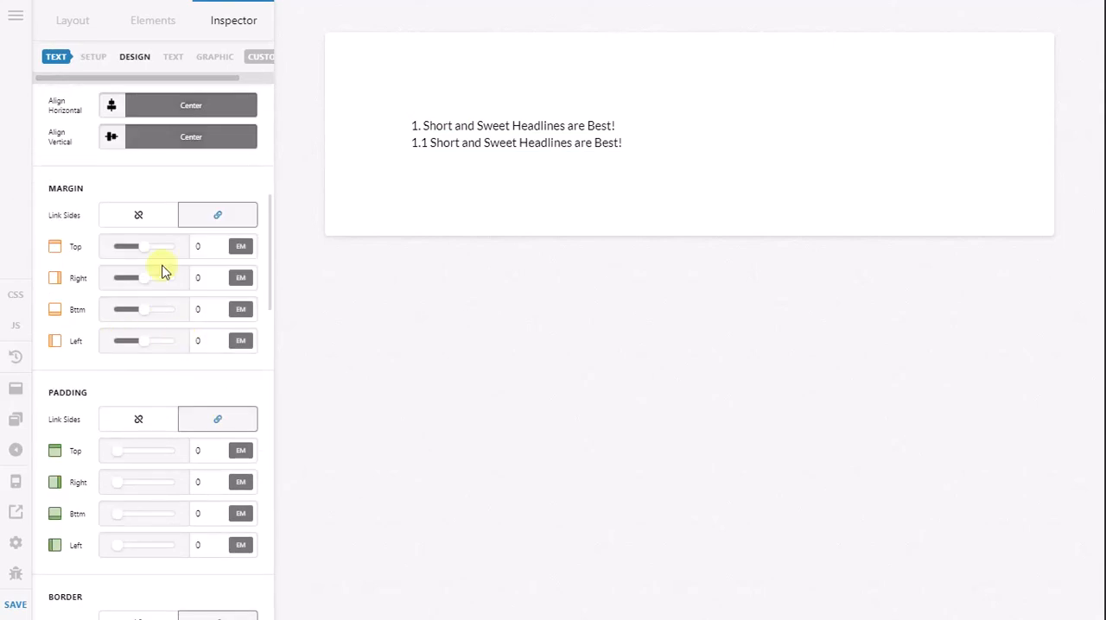
left_click(150, 223)
left_click(195, 218)
left_click_drag(205, 248, 146, 249)
type("1")
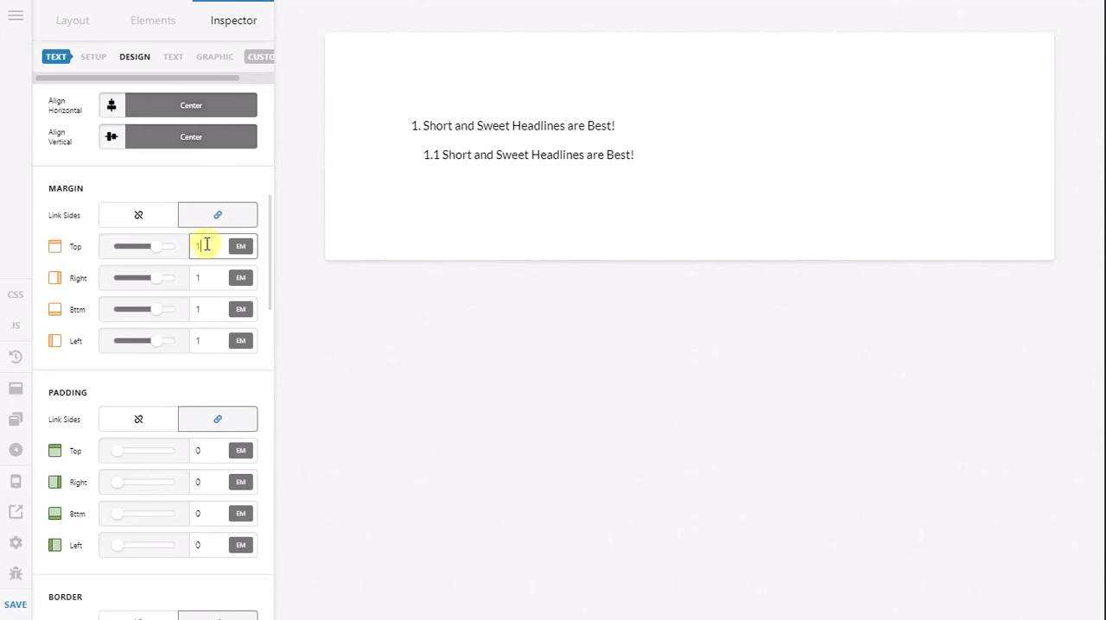
key("BackSpace")
type("0")
left_click_drag(204, 246, 149, 227)
Step: Unlink the 1.1 headline's margin sides and set the left margin to 1 em and the top margin to 0.2 em
left_click(149, 223)
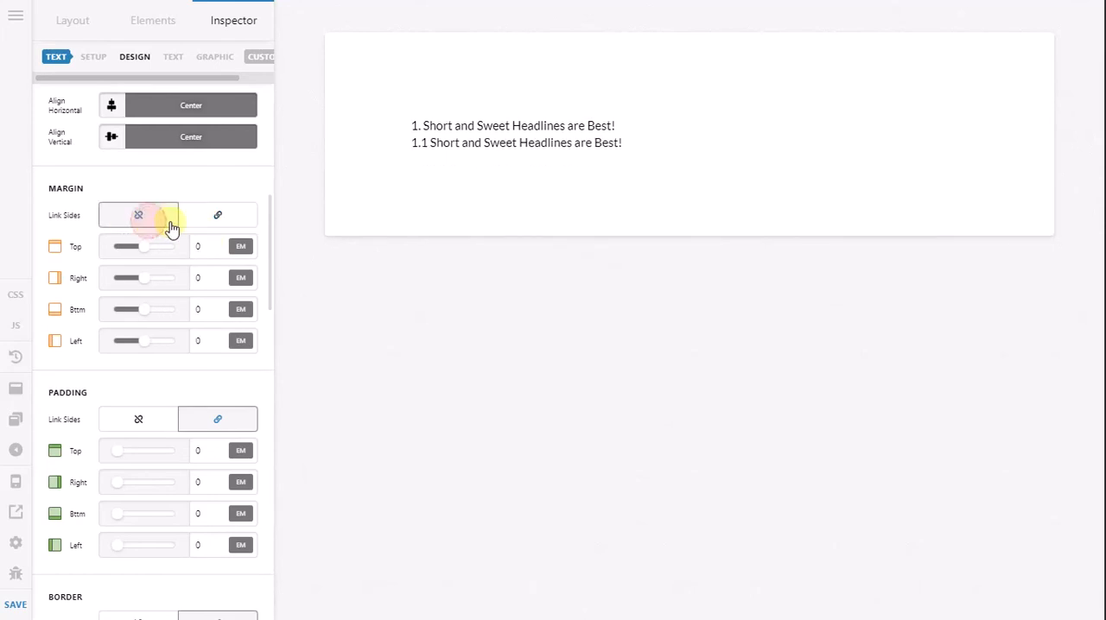
left_click_drag(207, 343, 159, 349)
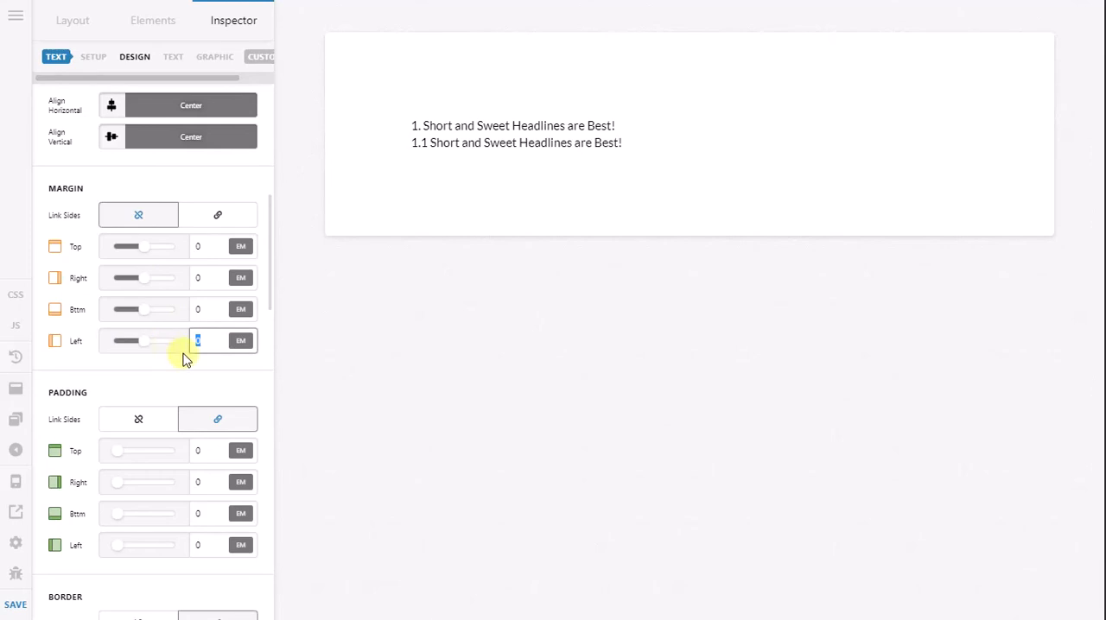
type("1")
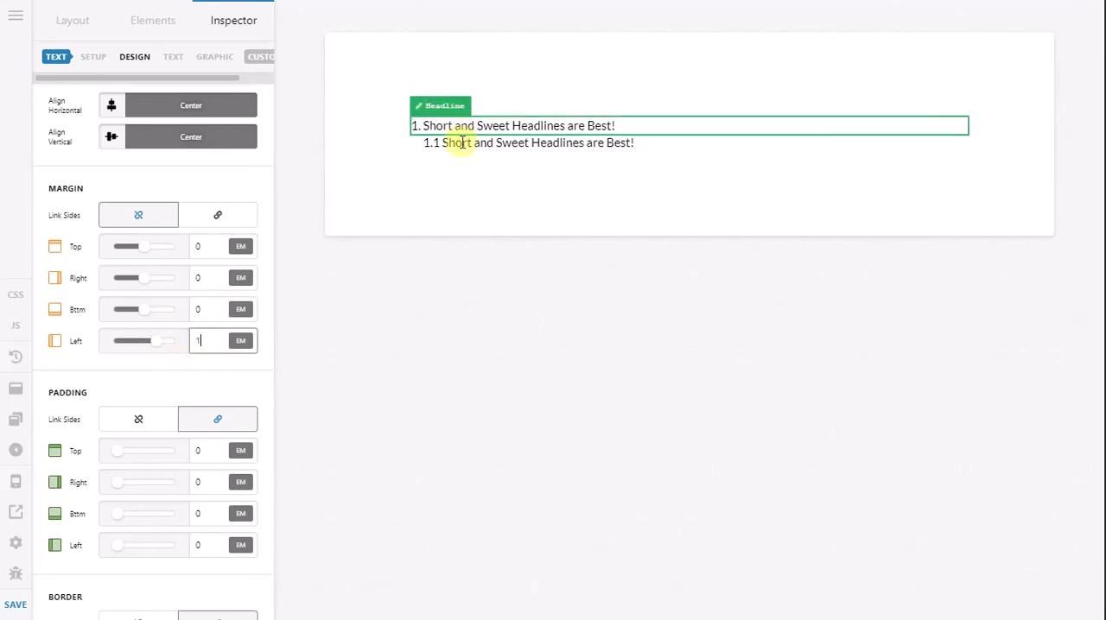
left_click(215, 246)
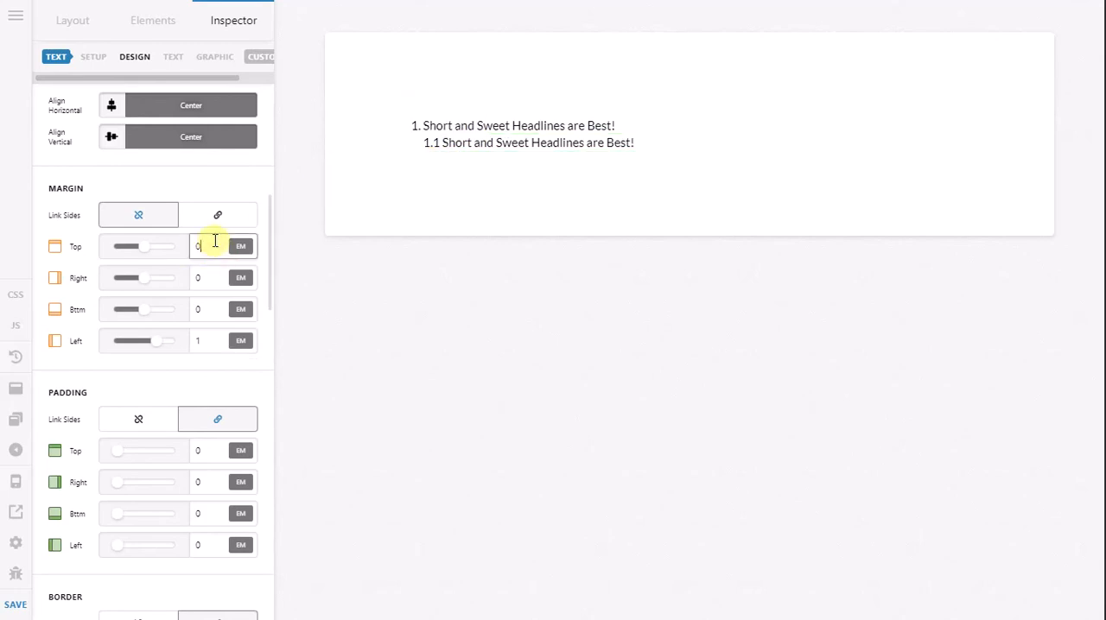
type(".2")
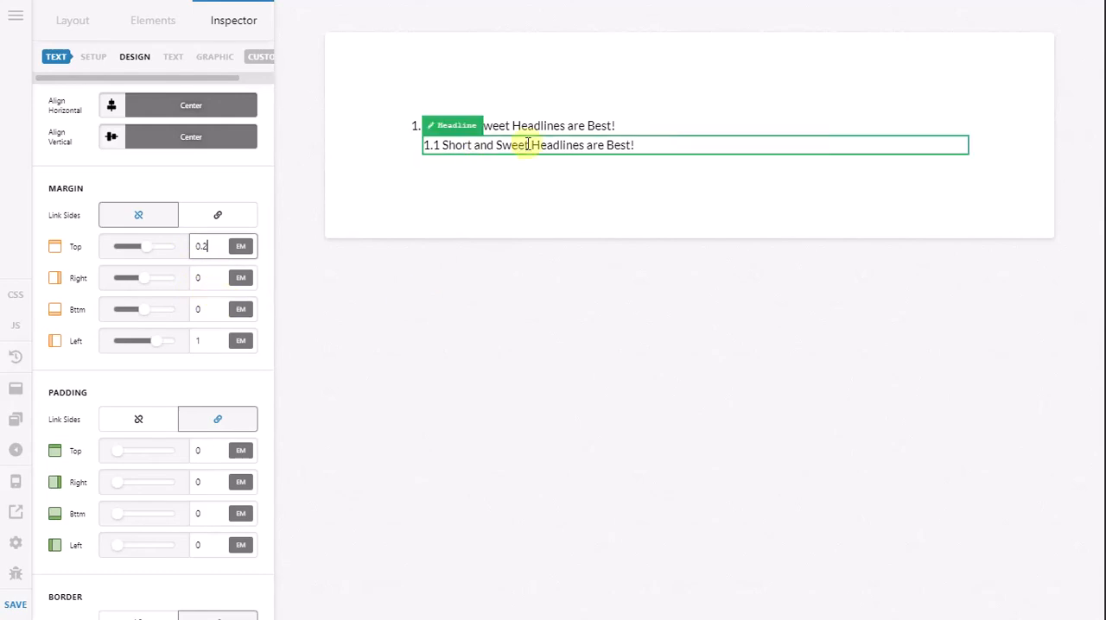
Step: Save the 1.1 headline as a preset named "Indent", overwriting the existing preset of that name
scroll(199, 340, "up", 6)
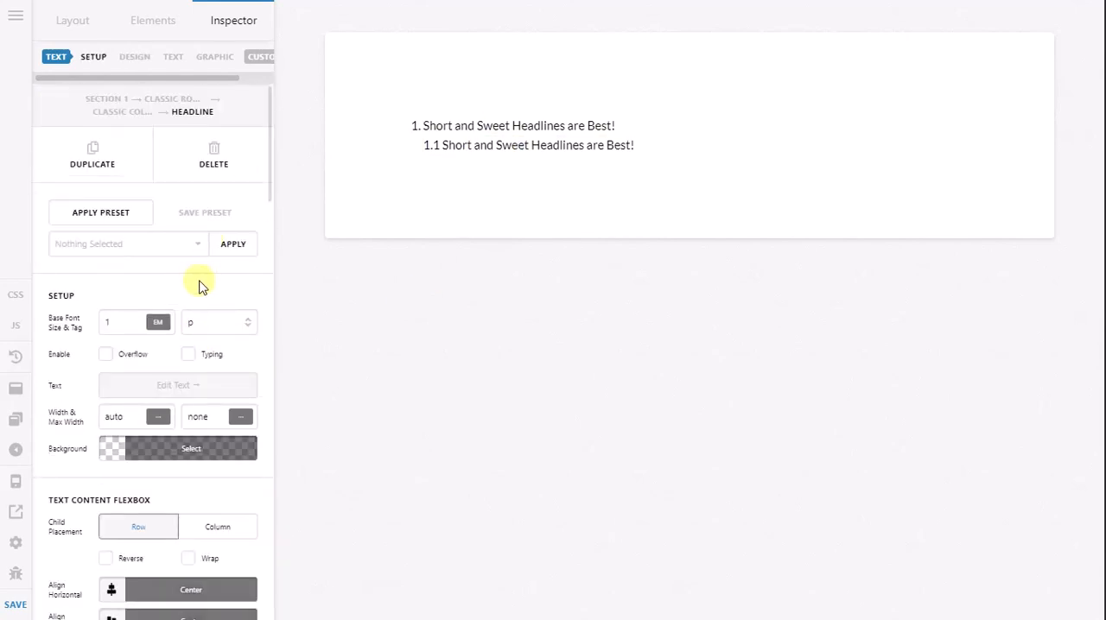
left_click(207, 223)
left_click(165, 250)
type("l")
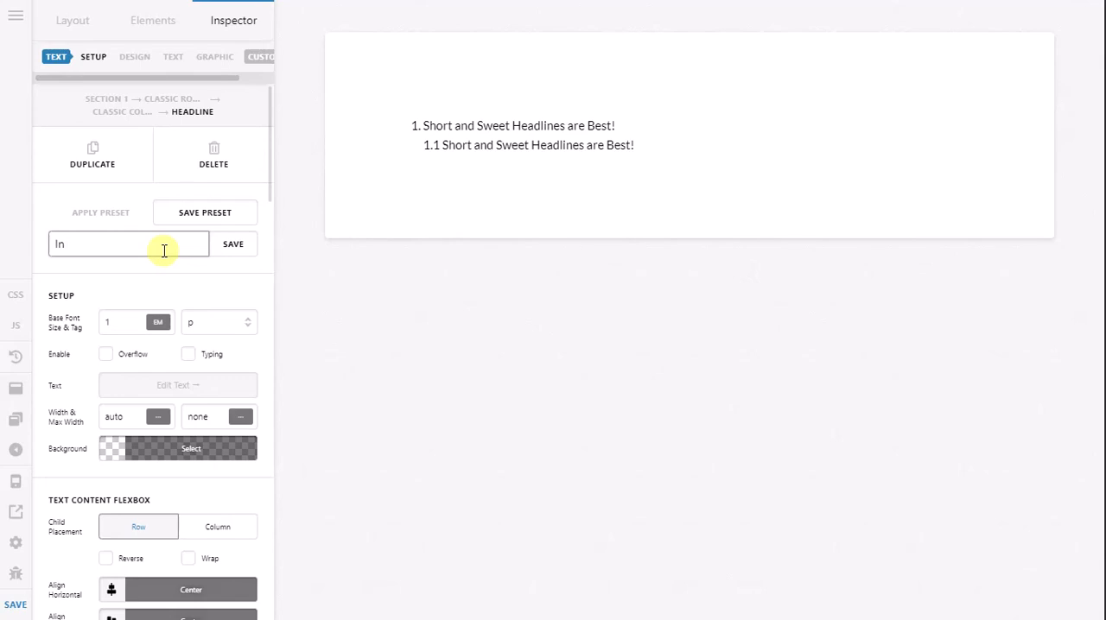
type("ndent")
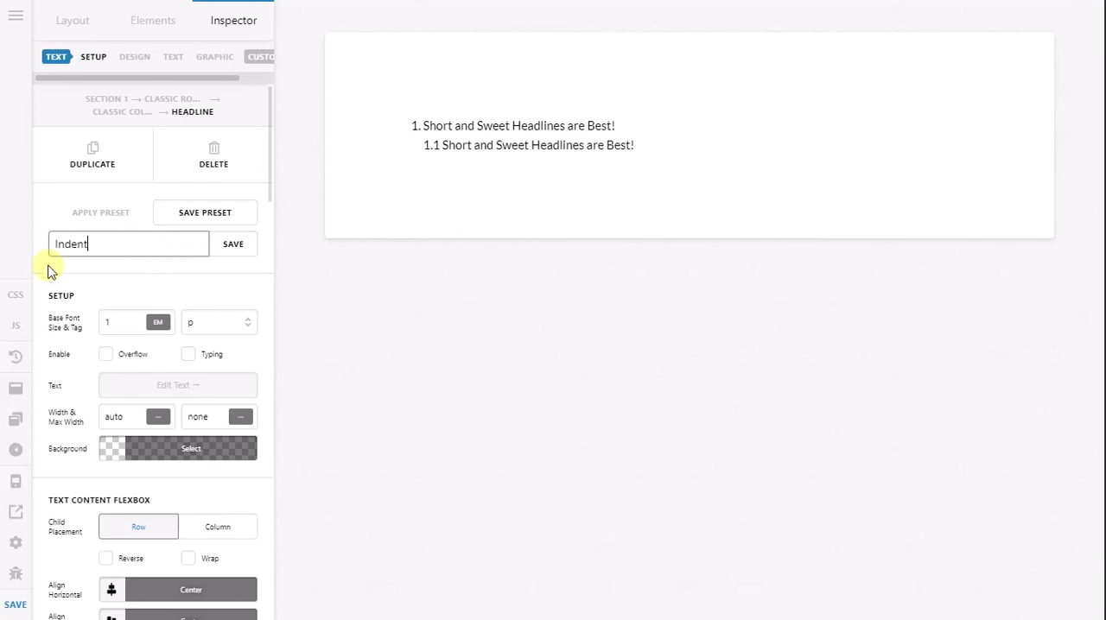
left_click(223, 251)
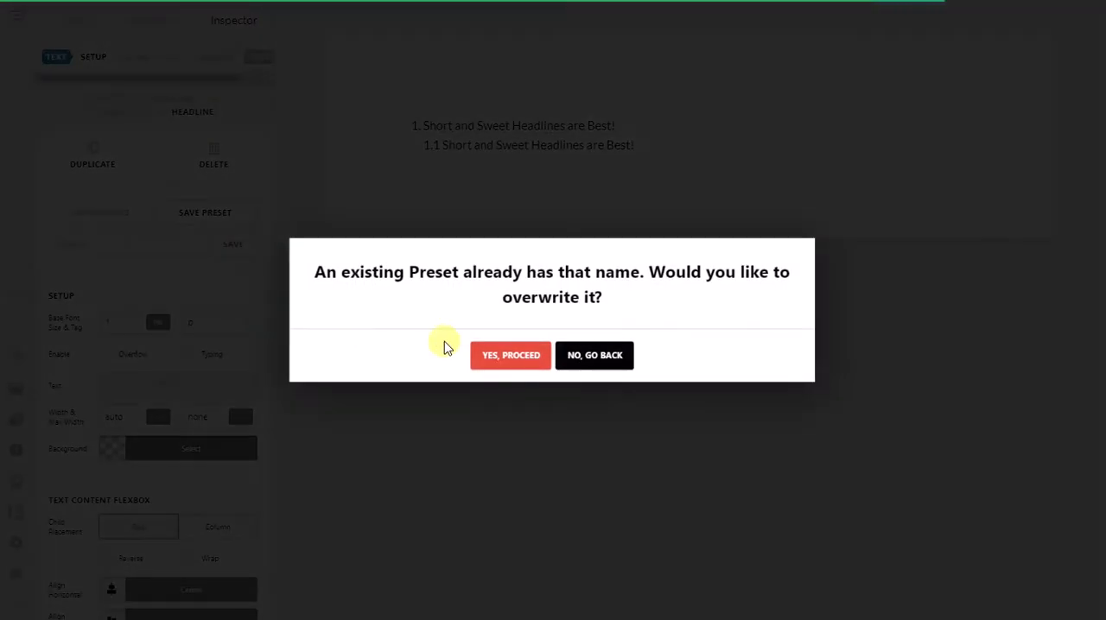
left_click(493, 363)
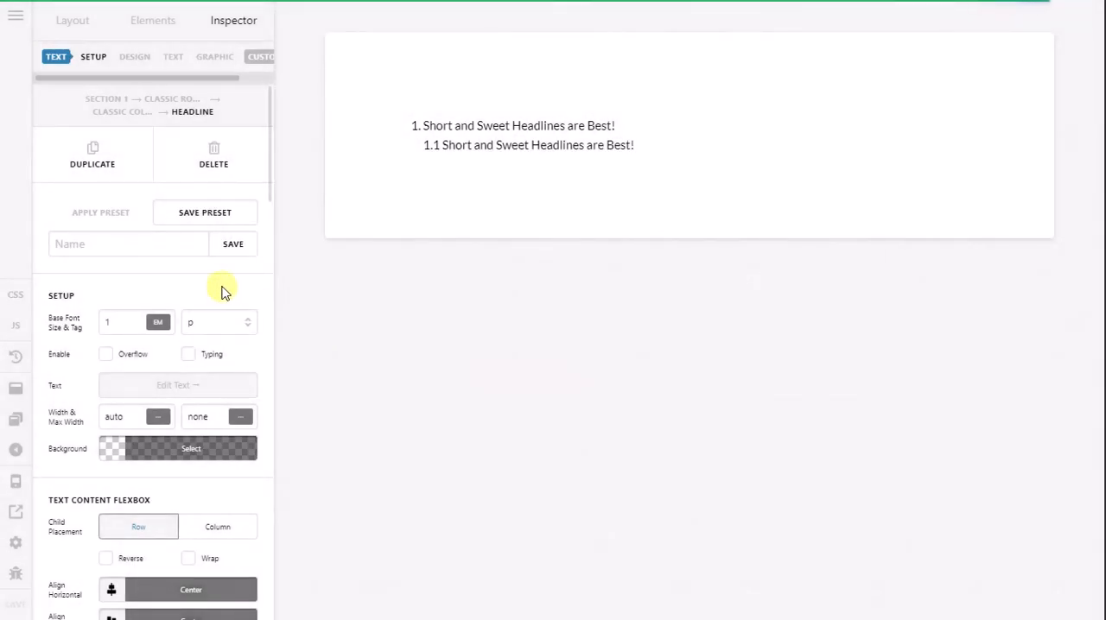
Step: Find the standard Headline element and add another one below the 1.1 headline
left_click(160, 32)
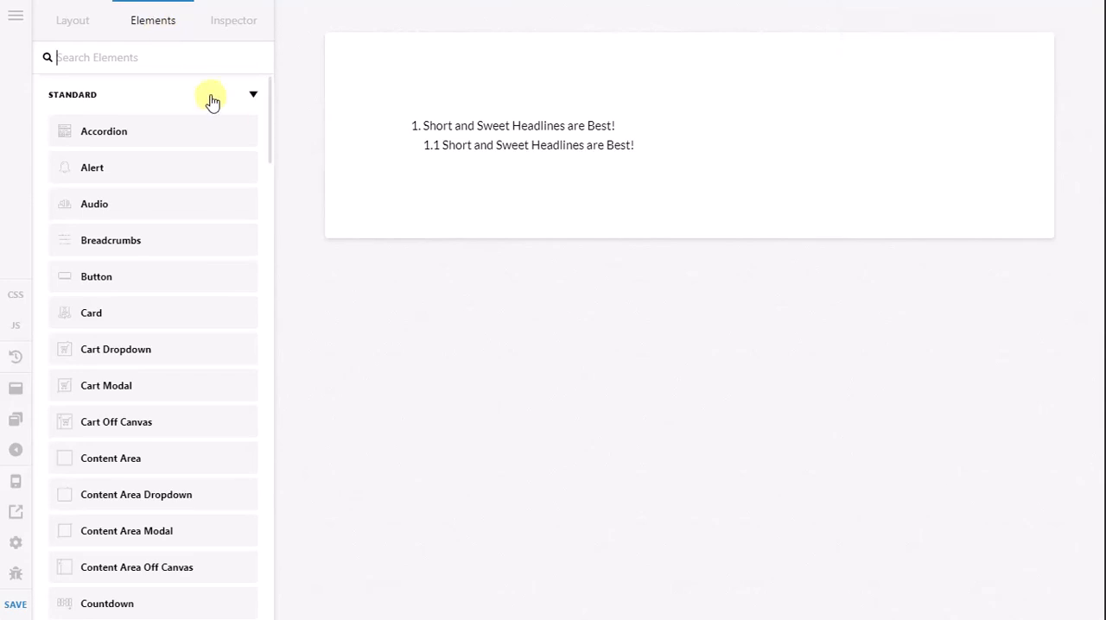
type("head")
mouse_move(198, 126)
left_mouse_down()
mouse_move(491, 151)
mouse_move(486, 193)
left_mouse_up()
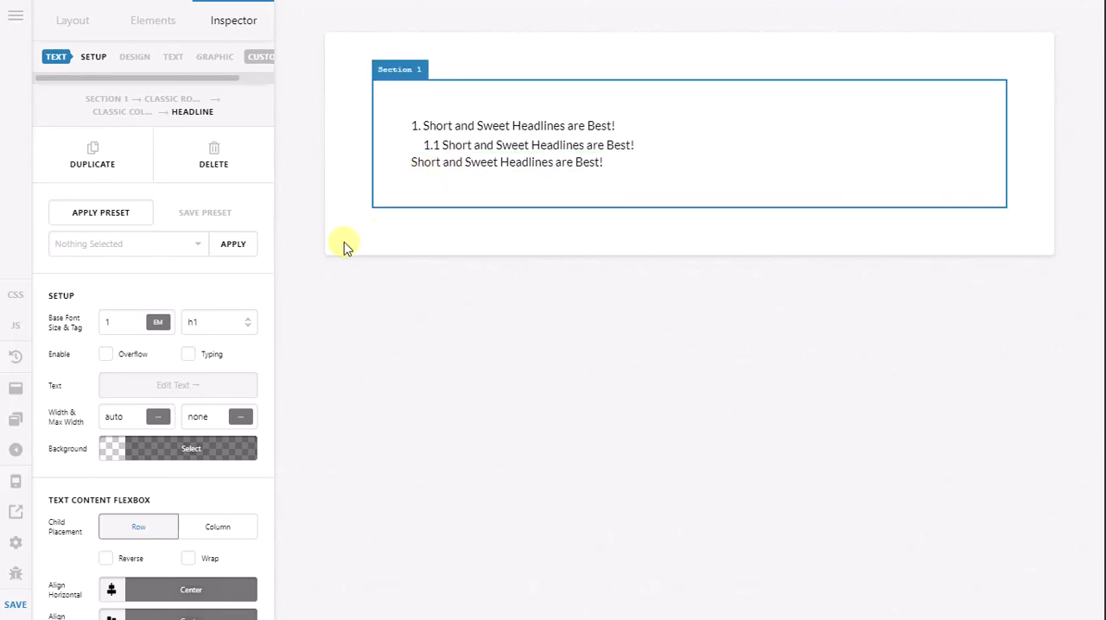
Step: Apply the Indent preset to the new headline, replacing its content as well as its styling
left_click(95, 221)
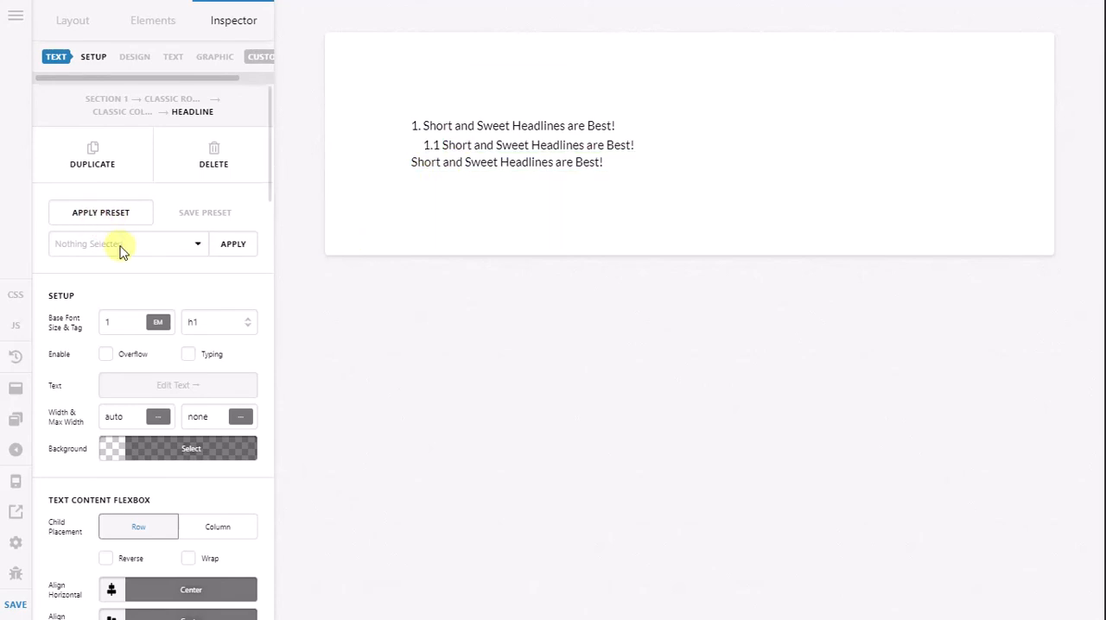
left_click(121, 249)
left_click(128, 271)
left_click(232, 244)
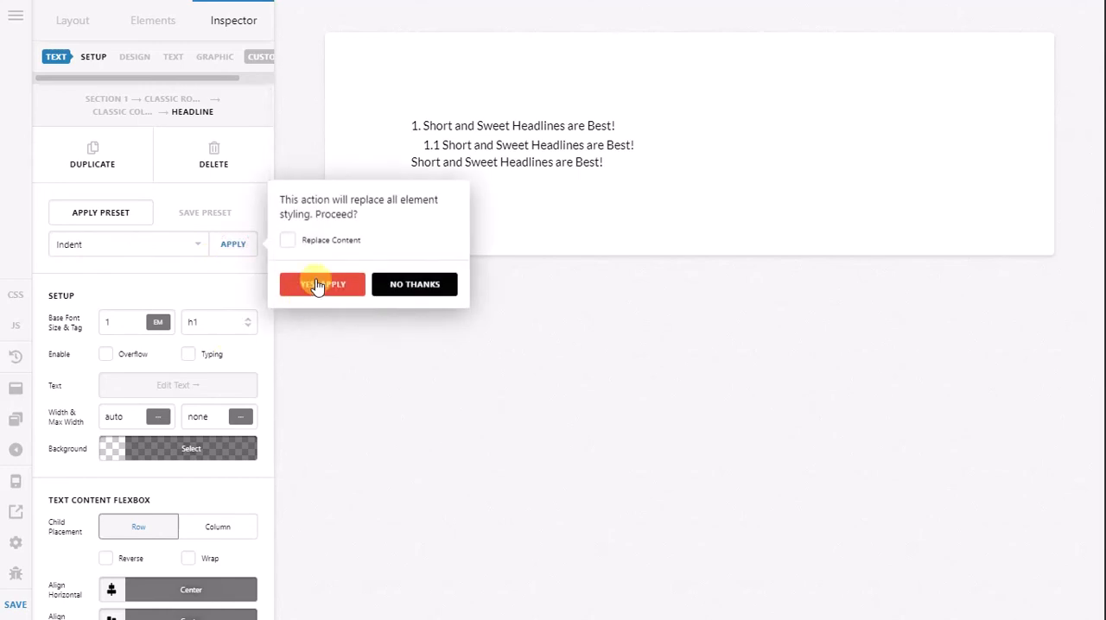
left_click(350, 242)
left_click(319, 287)
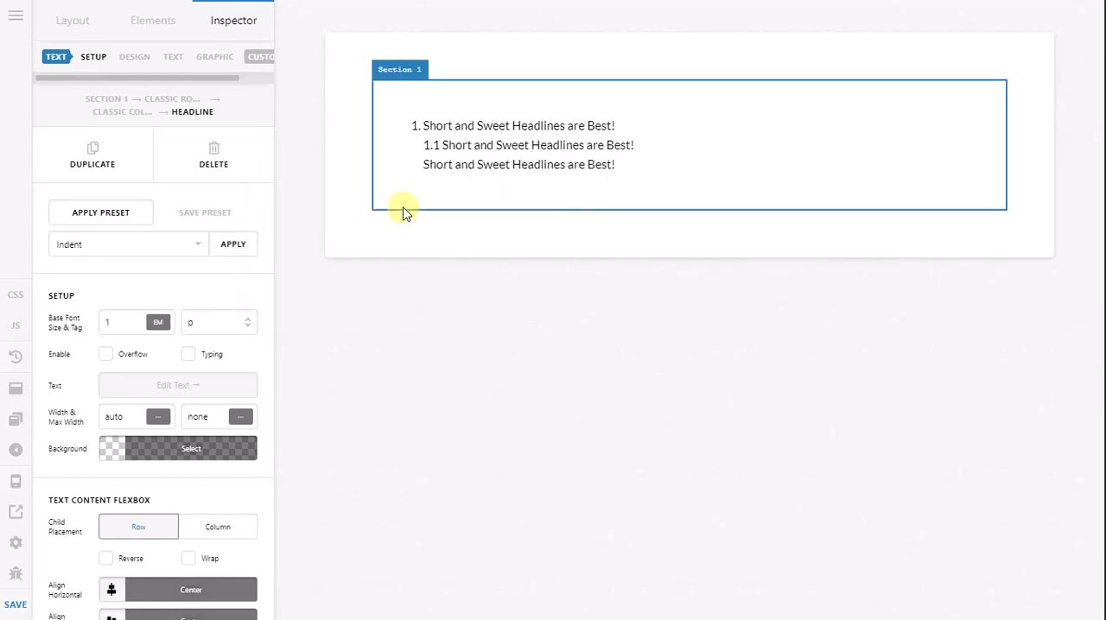
Step: Change the number of the newly added headline to 1.2
left_click(454, 167)
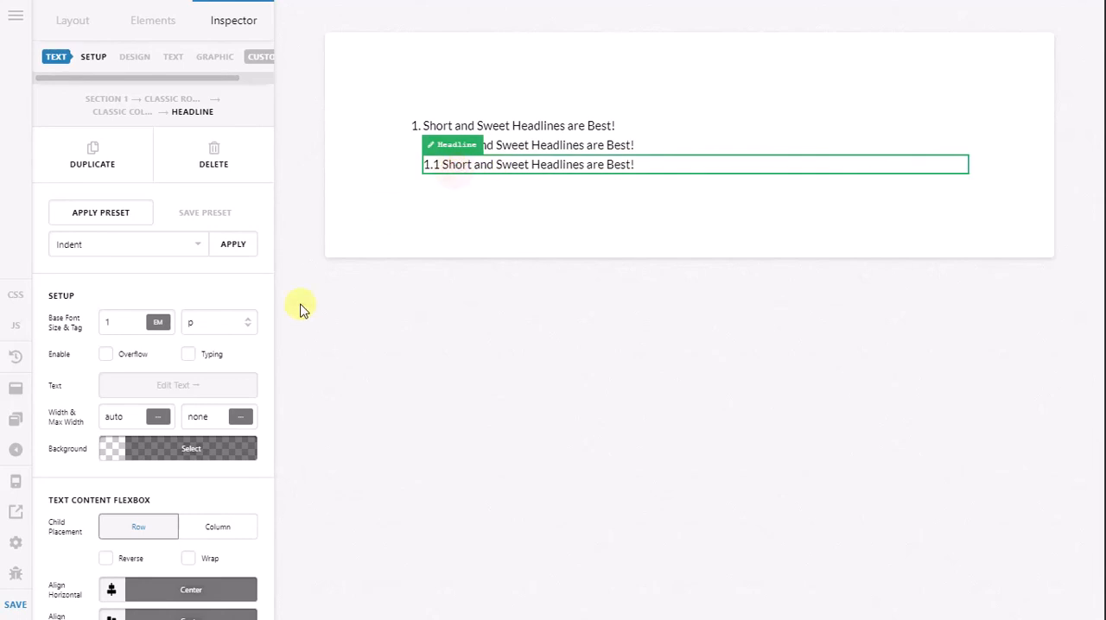
left_click(210, 384)
left_click(60, 49)
key("BackSpace")
type("2")
Step: Duplicate the 1.2 headline three times
left_click(223, 21)
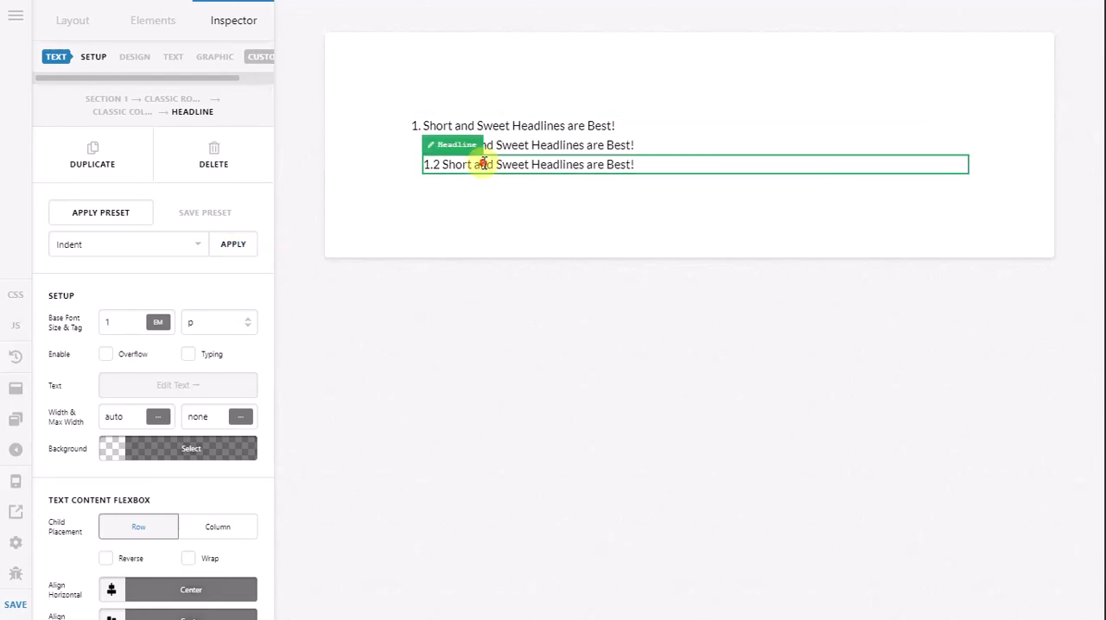
key("ctrl+d")
key("ctrl+d")
key("ctrl+d")
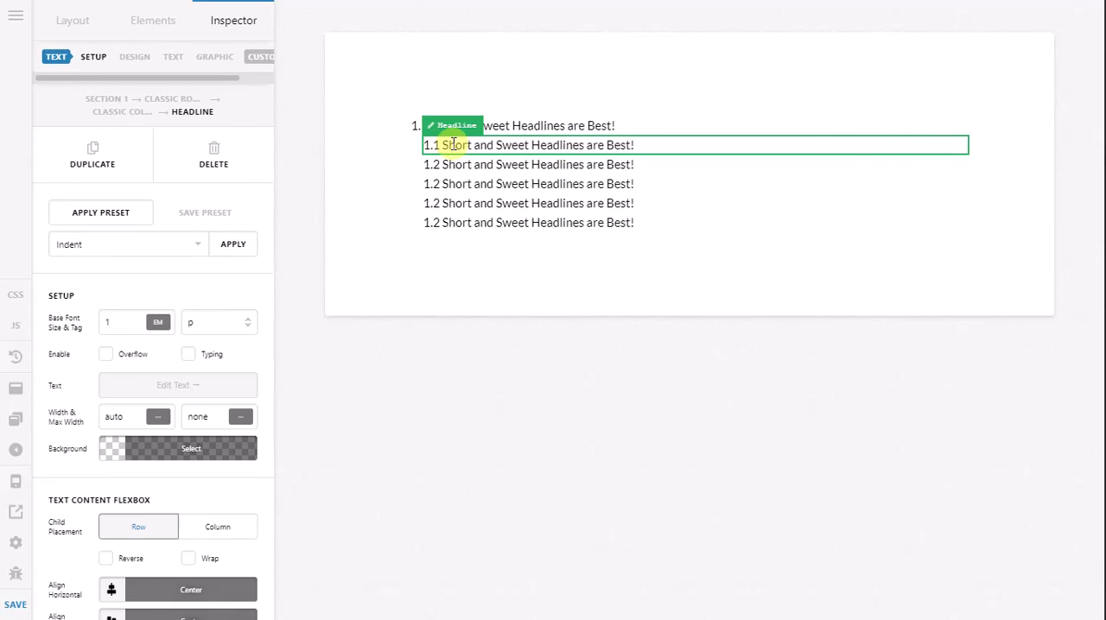
Step: Set the left margin of the 1.1 headline to 1.5 em
scroll(180, 381, "down", 2)
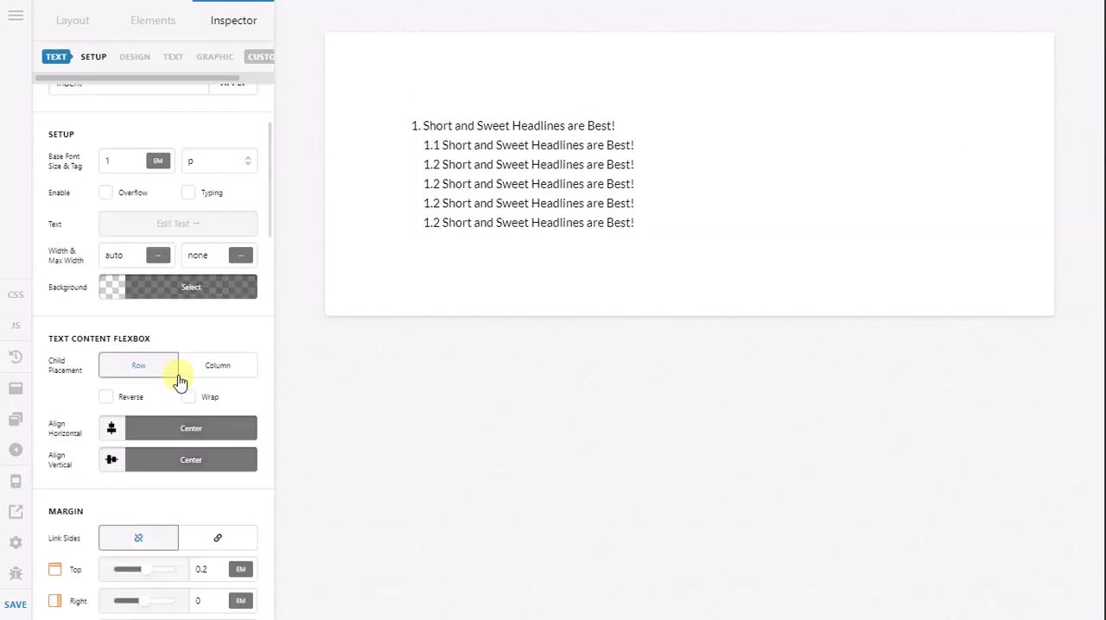
scroll(182, 381, "down", 3)
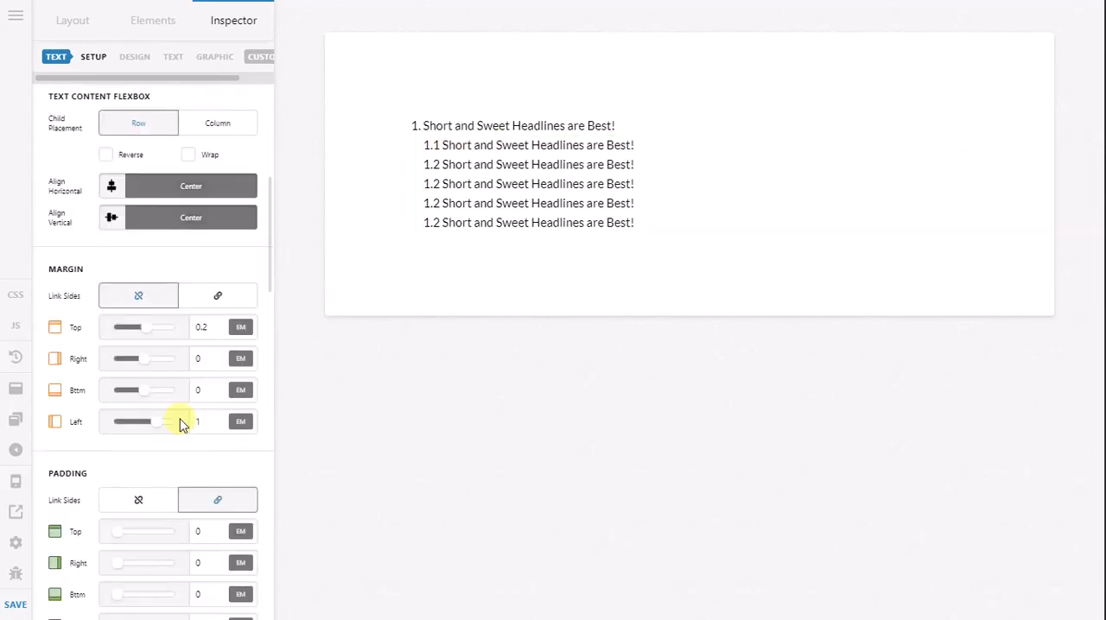
left_click(213, 420)
type(".2")
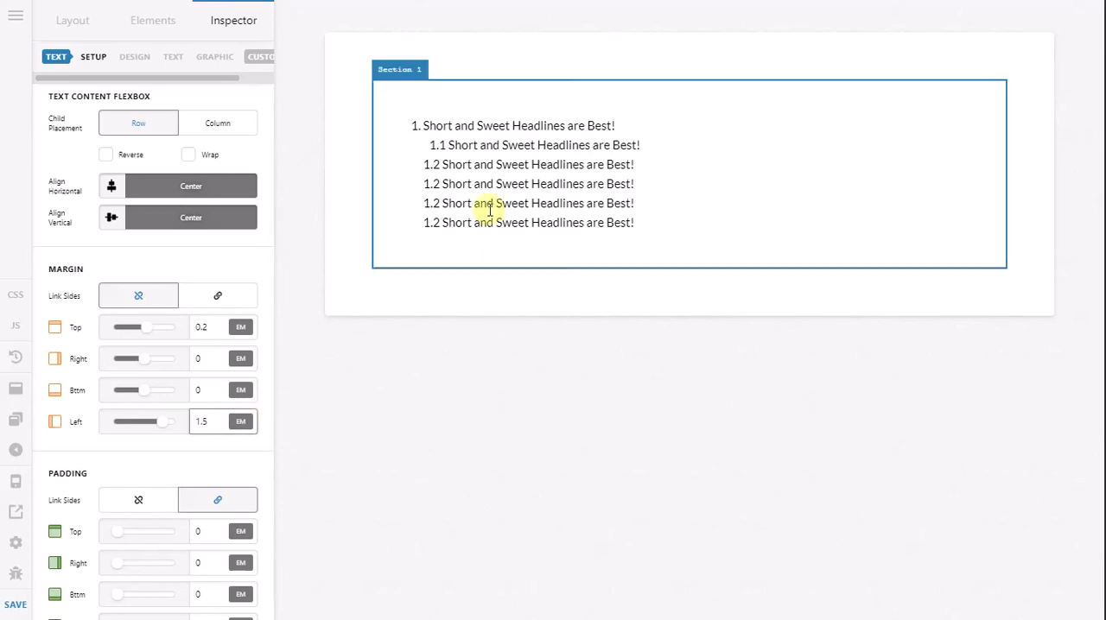
Step: Save the updated 1.1 headline as the "Indent" preset, overwriting the existing preset
scroll(231, 307, "up", 1)
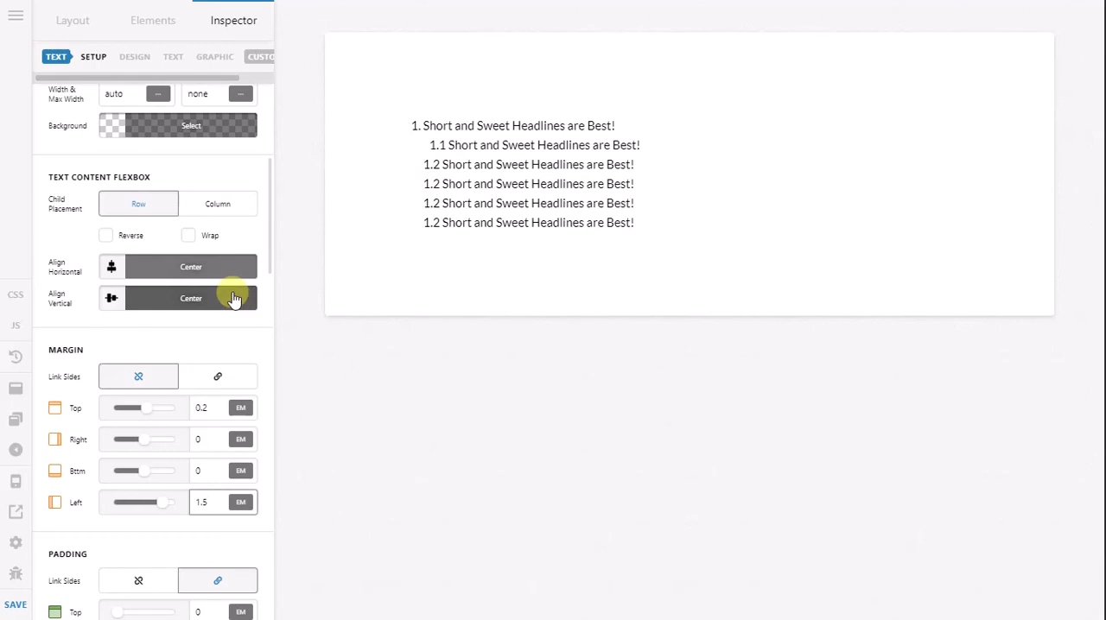
scroll(234, 298, "up", 4)
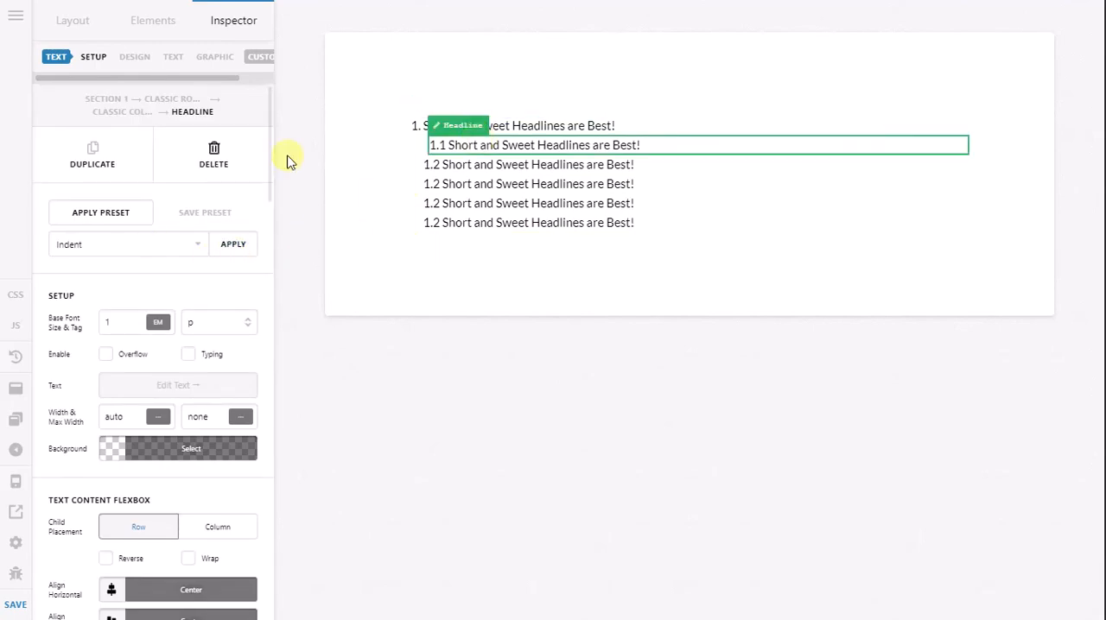
left_click(217, 213)
left_click(175, 245)
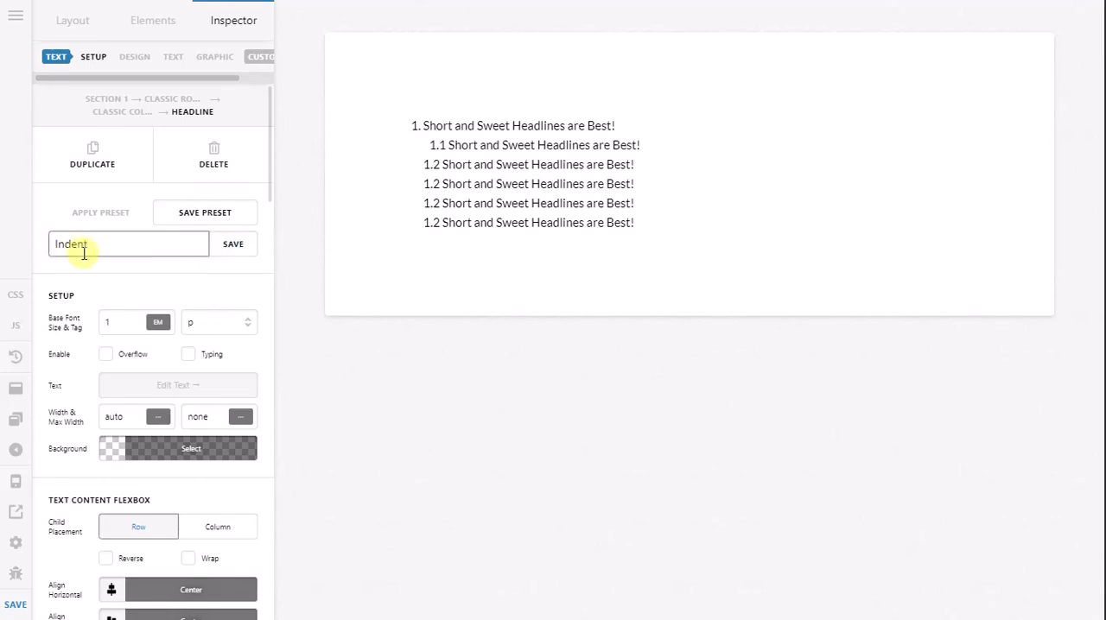
left_click(236, 253)
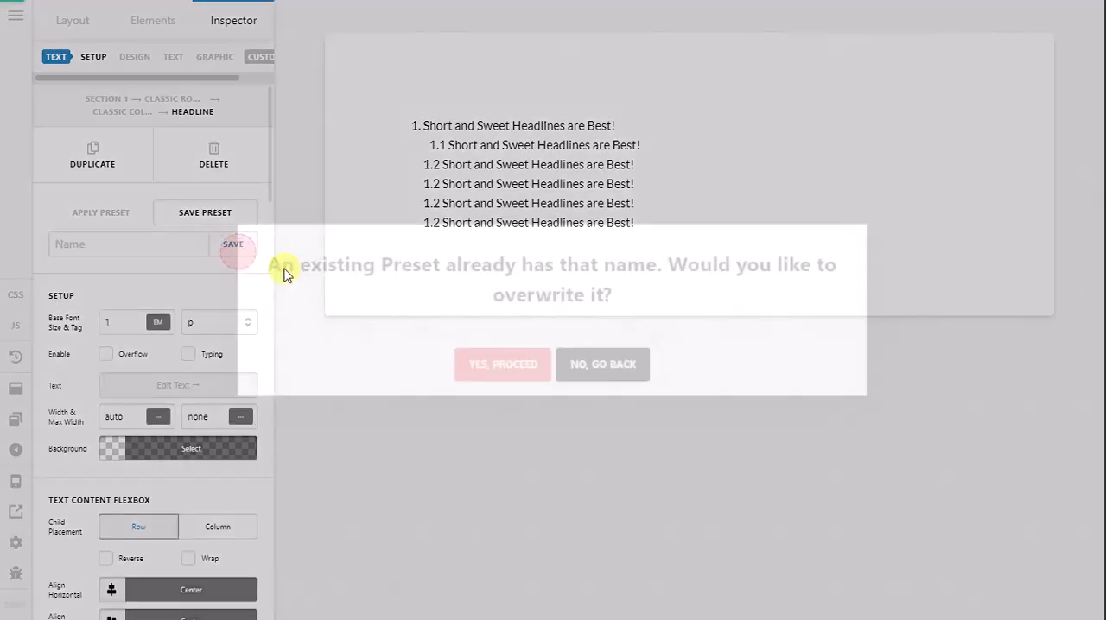
left_click(484, 356)
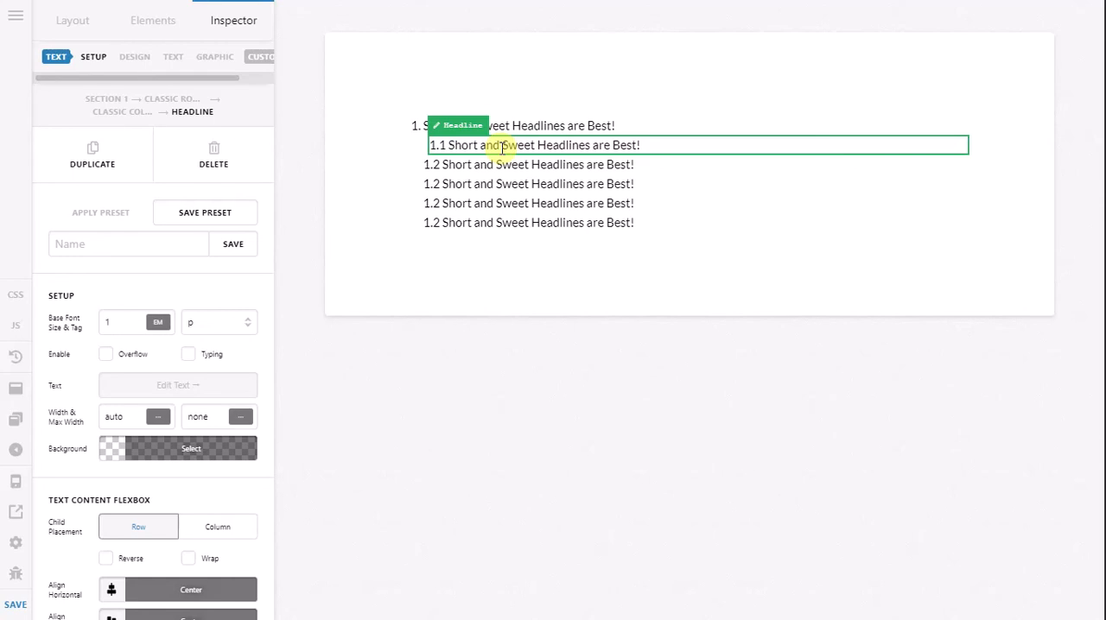
Step: Copy the 1.1 headline and paste its style onto the other headlines in the list
right_click(503, 147)
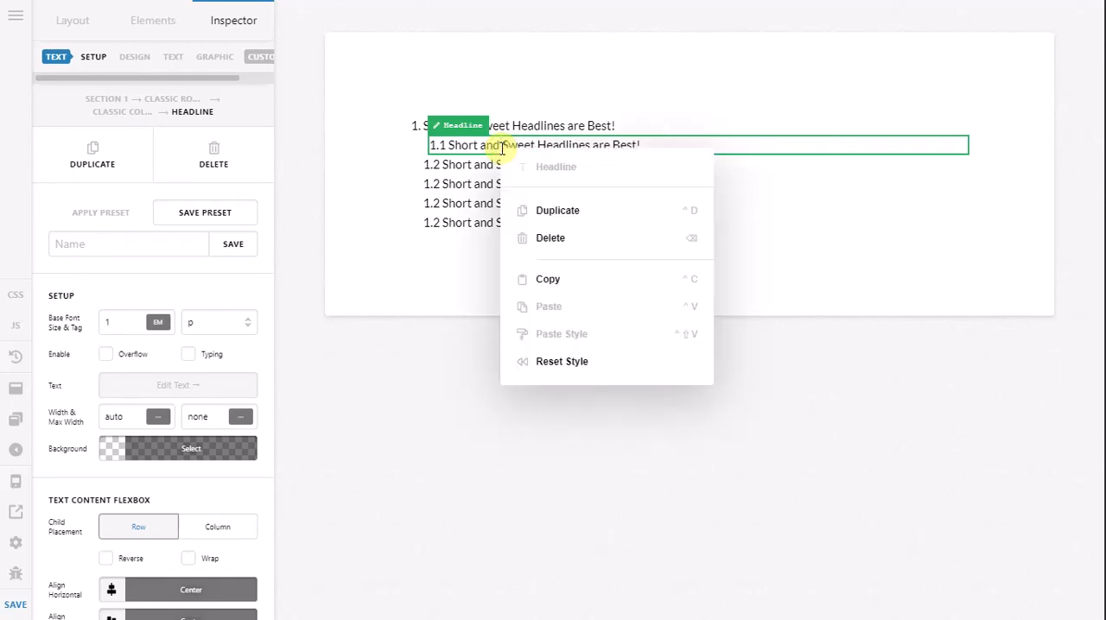
left_click(530, 292)
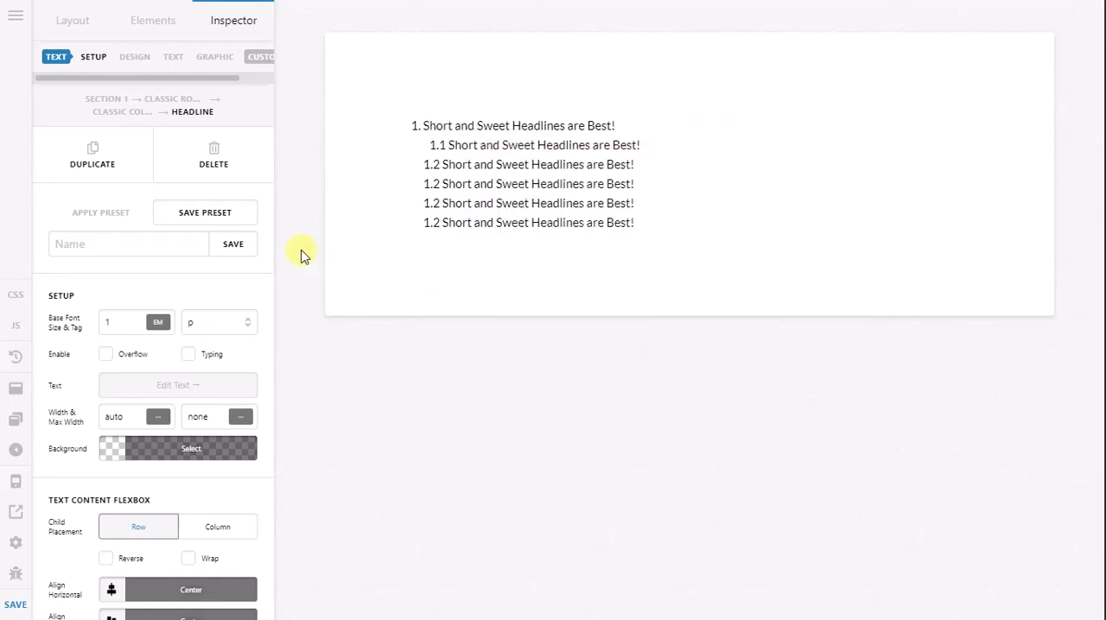
right_click(128, 118)
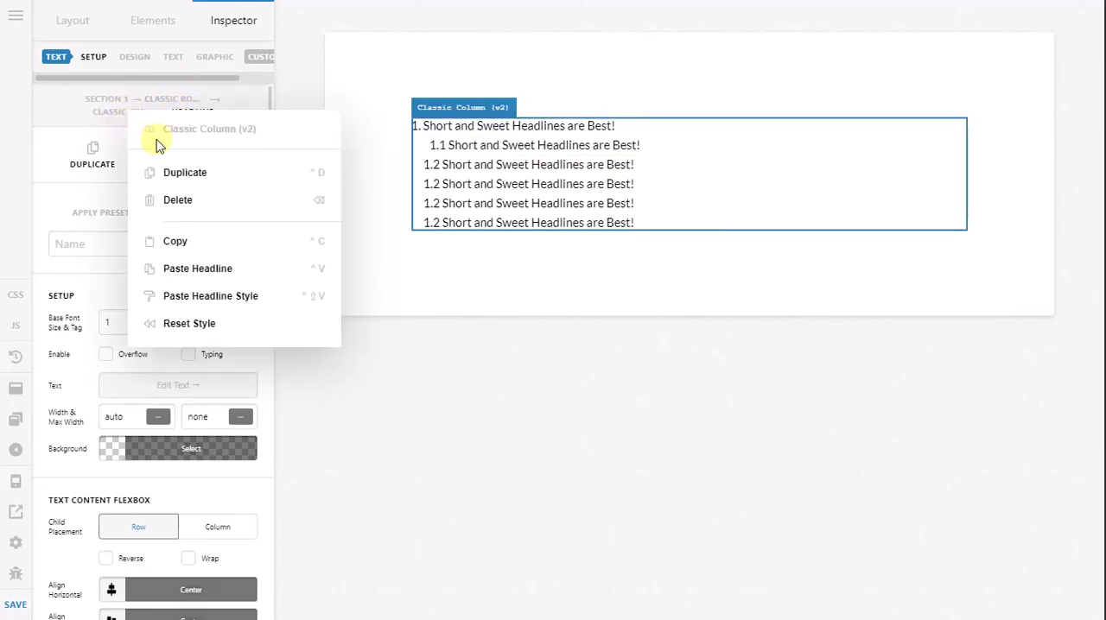
left_click(289, 296)
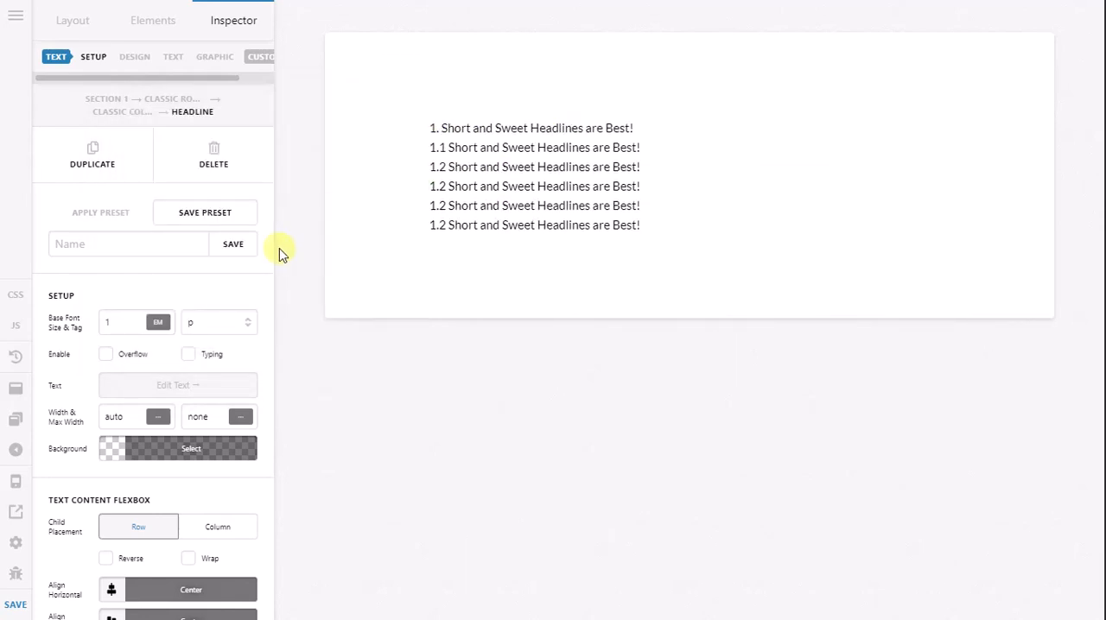
Step: Undo the style paste on headline 1, with the change history shown, and close the history
left_click(16, 356)
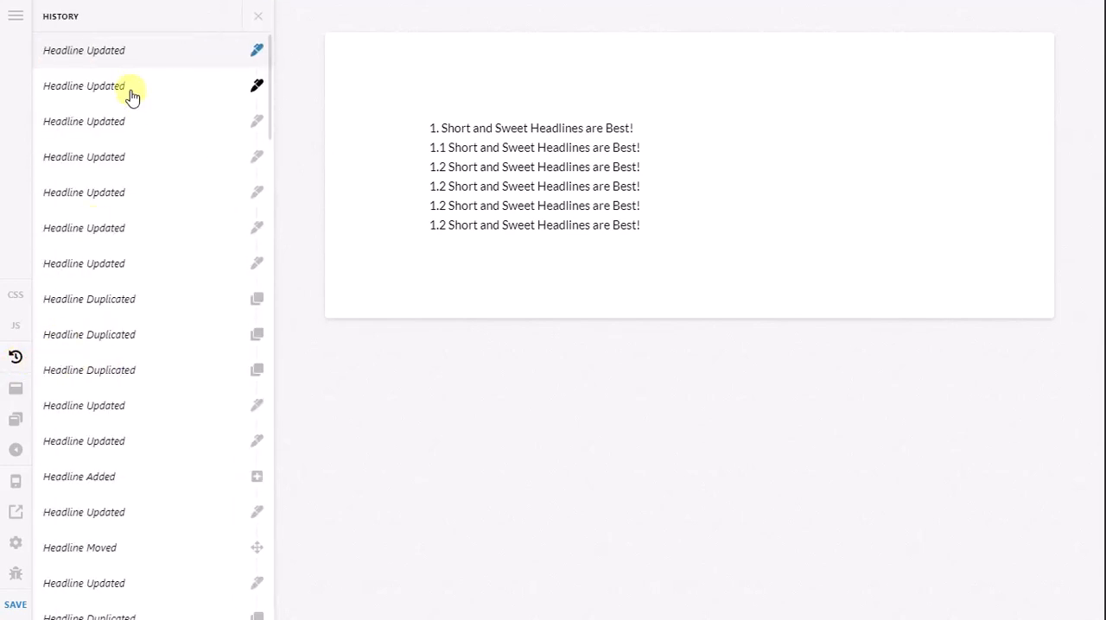
key("ctrl+z")
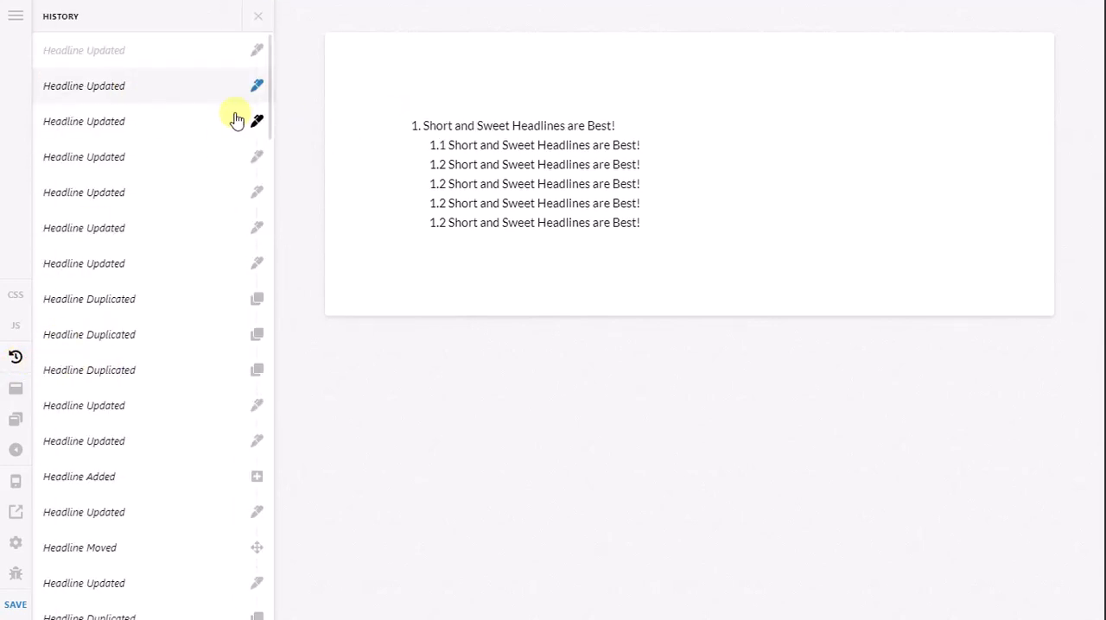
left_click(258, 17)
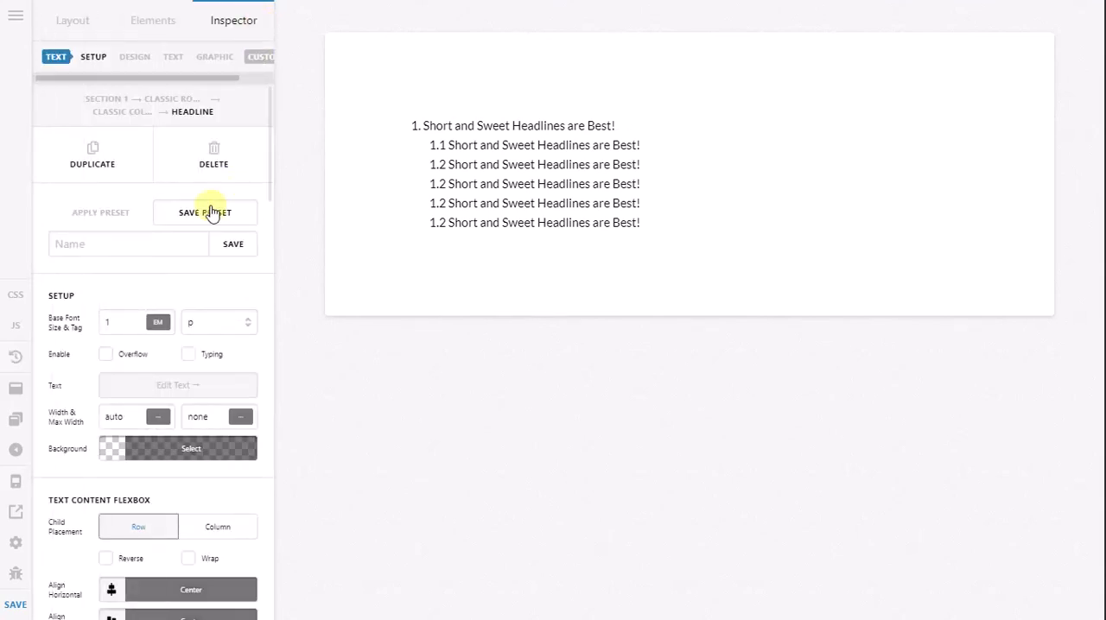
Step: Collapse the column in the page structure and add a second column to Classic Row 1
left_click(77, 20)
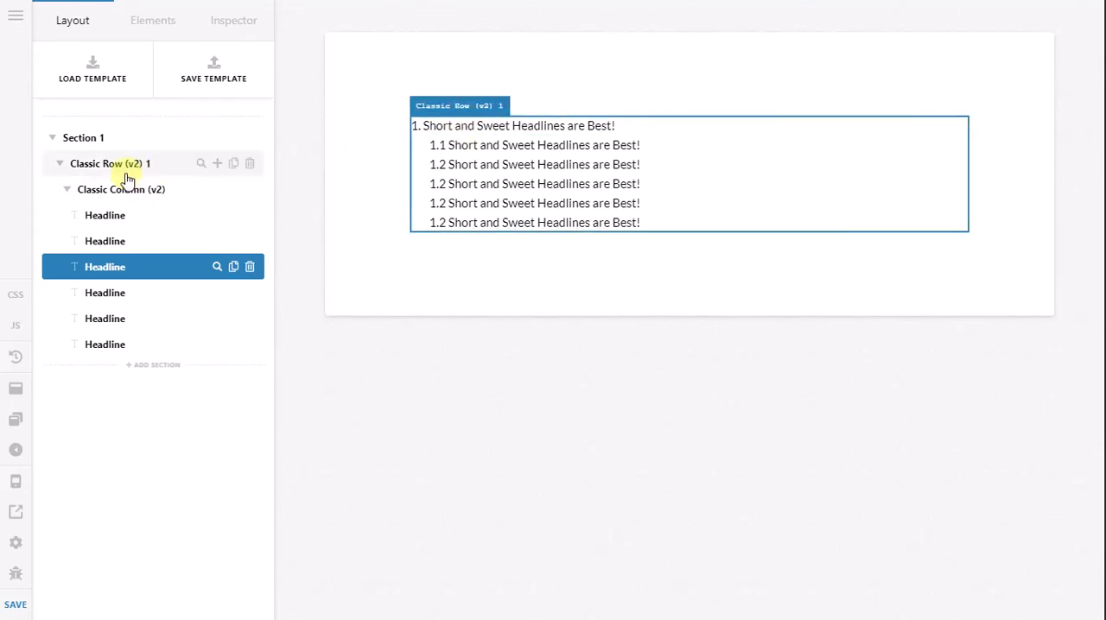
left_click(67, 189)
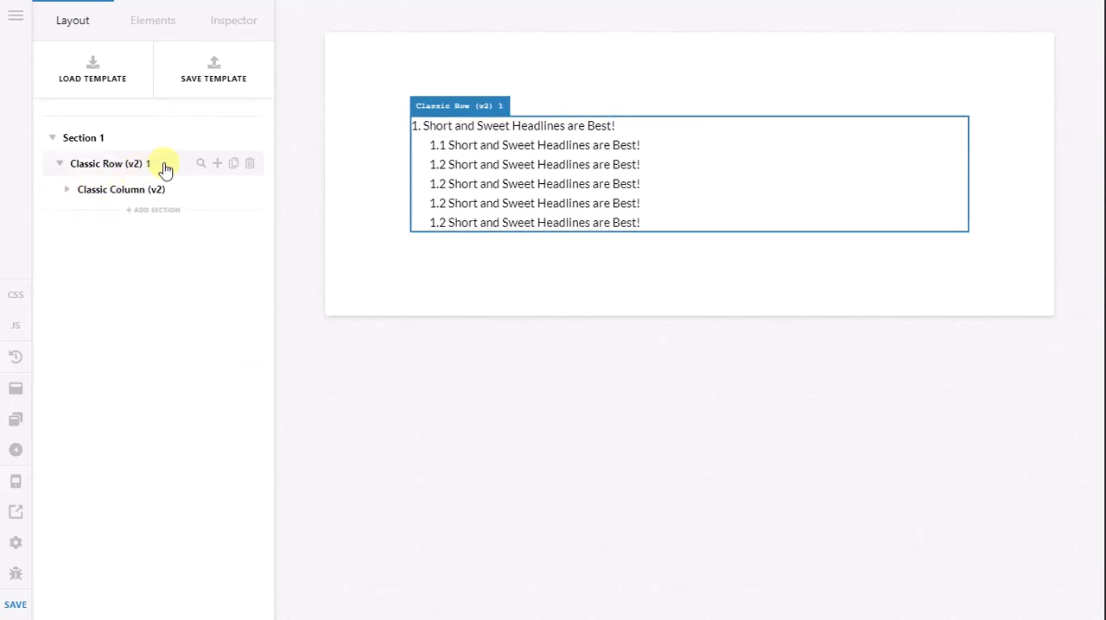
left_click(216, 165)
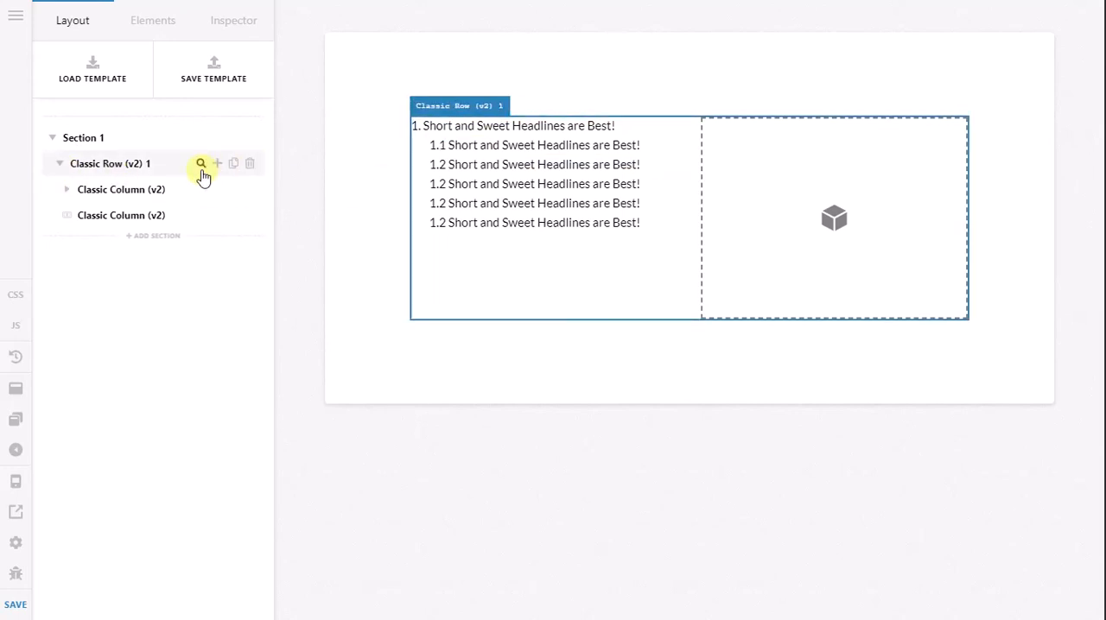
Step: Inspect Classic Row 1 and reduce its two-column layout to a single full-width column
left_click(201, 165)
left_click(126, 310)
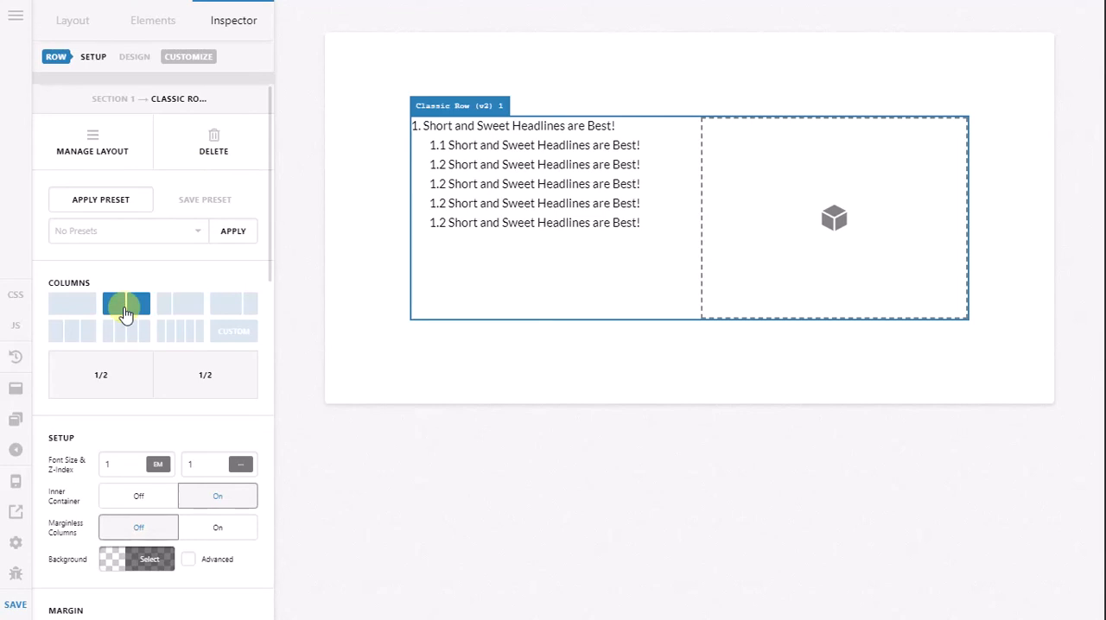
left_click(85, 311)
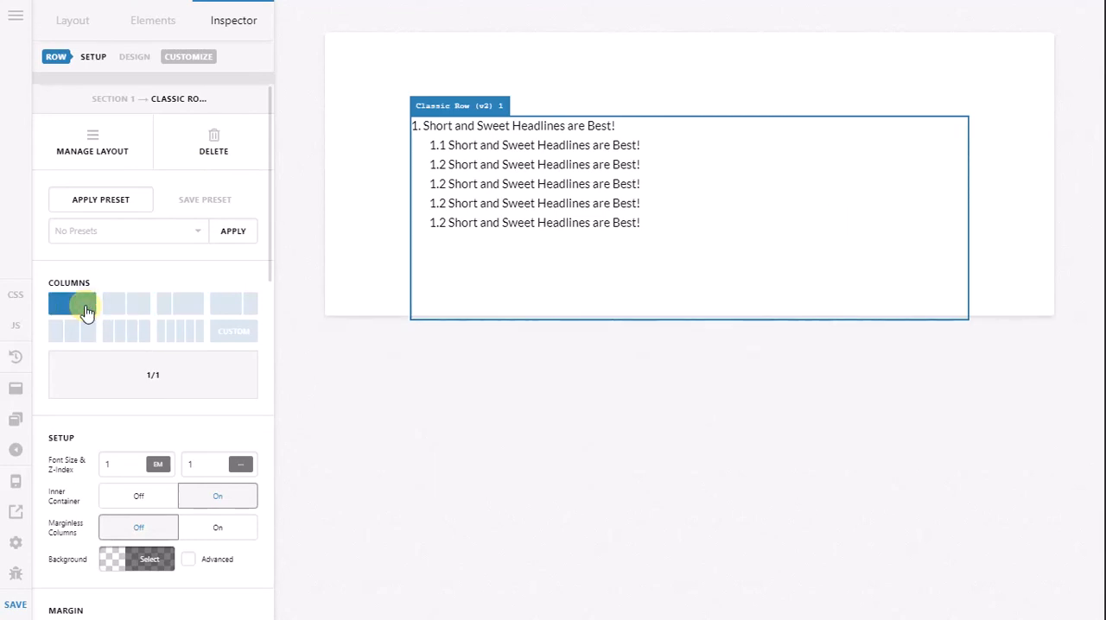
Step: Add an empty column to Classic Row 1 and move it above the column holding the headlines
left_click(71, 21)
left_click(68, 190)
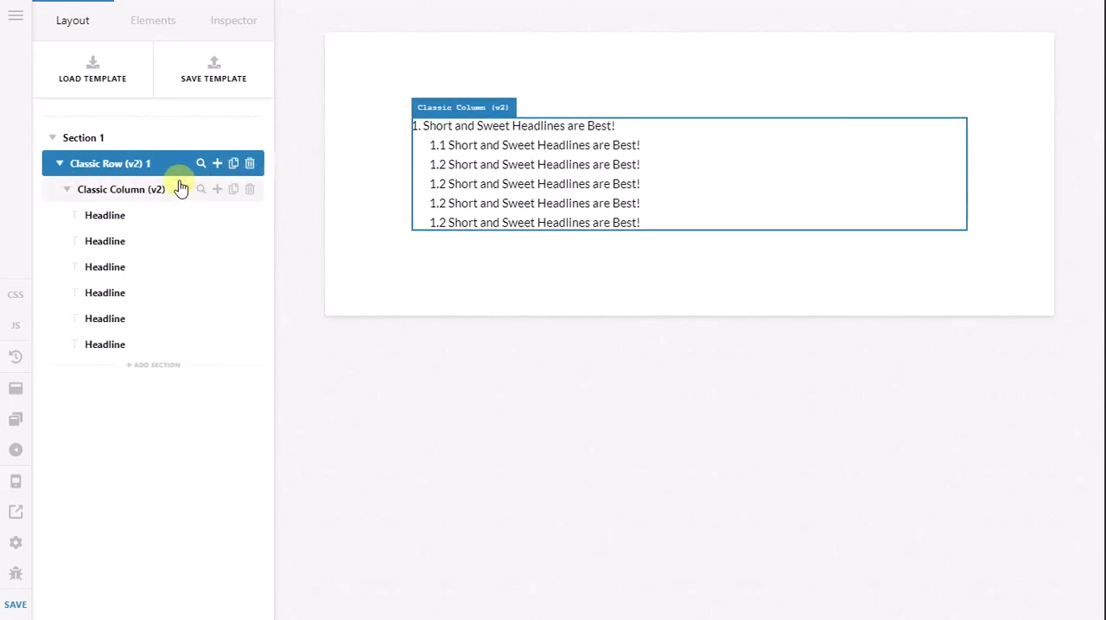
left_click(216, 166)
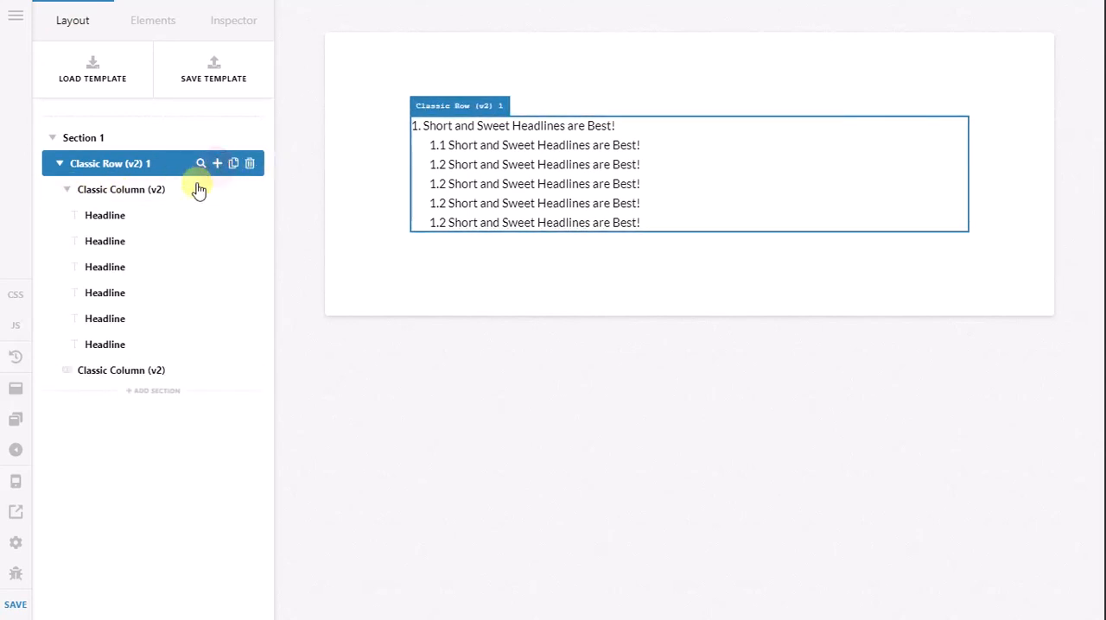
left_click_drag(104, 373, 127, 197)
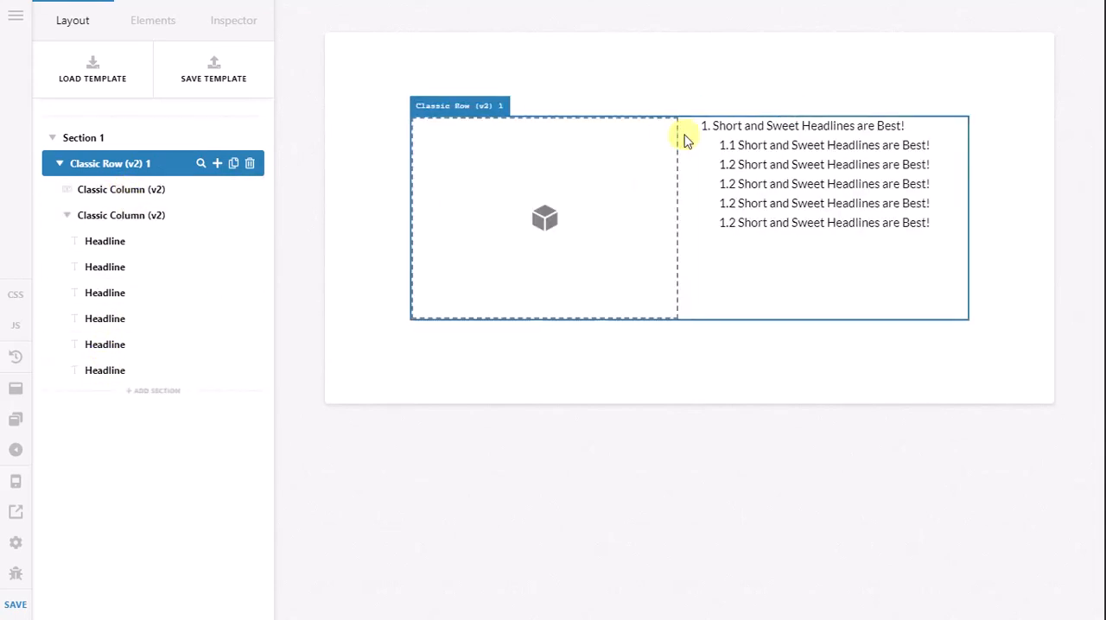
Step: Set Classic Row 1, with the empty column first, to the 1/1 column layout and return to the page structure
left_click(203, 168)
left_click(63, 313)
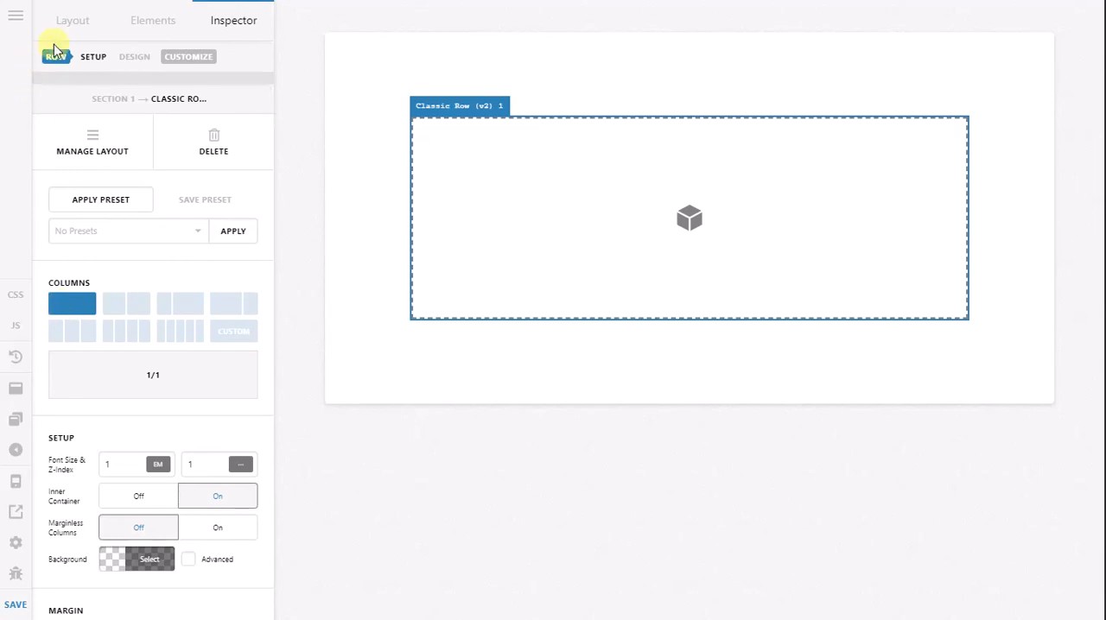
left_click(73, 22)
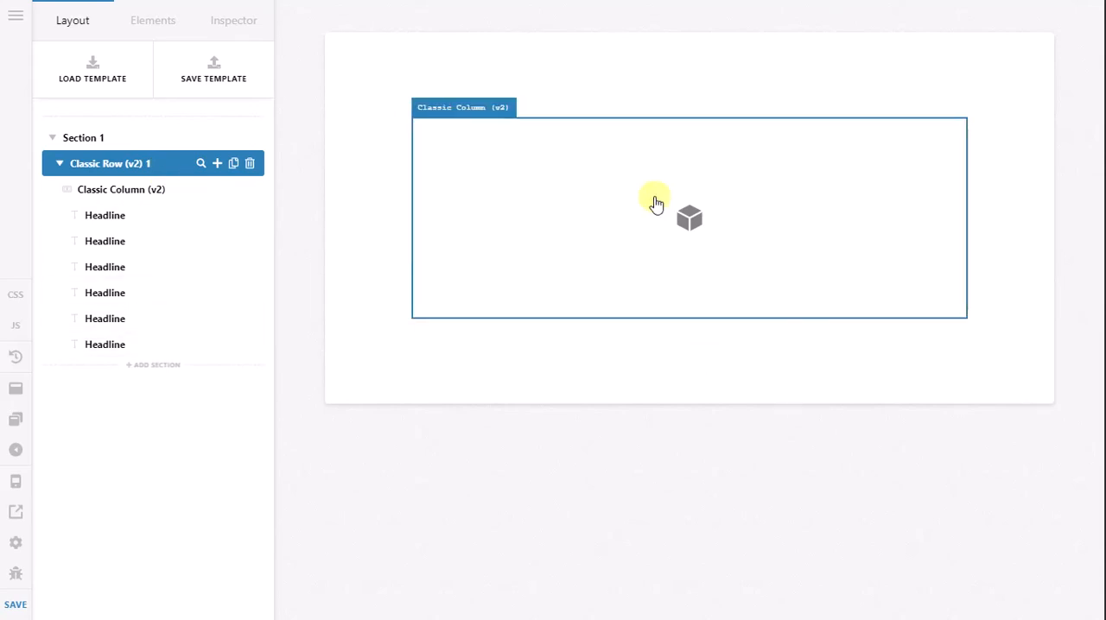
Step: Add a new section below Section 1 and delete that section again
left_click(150, 370)
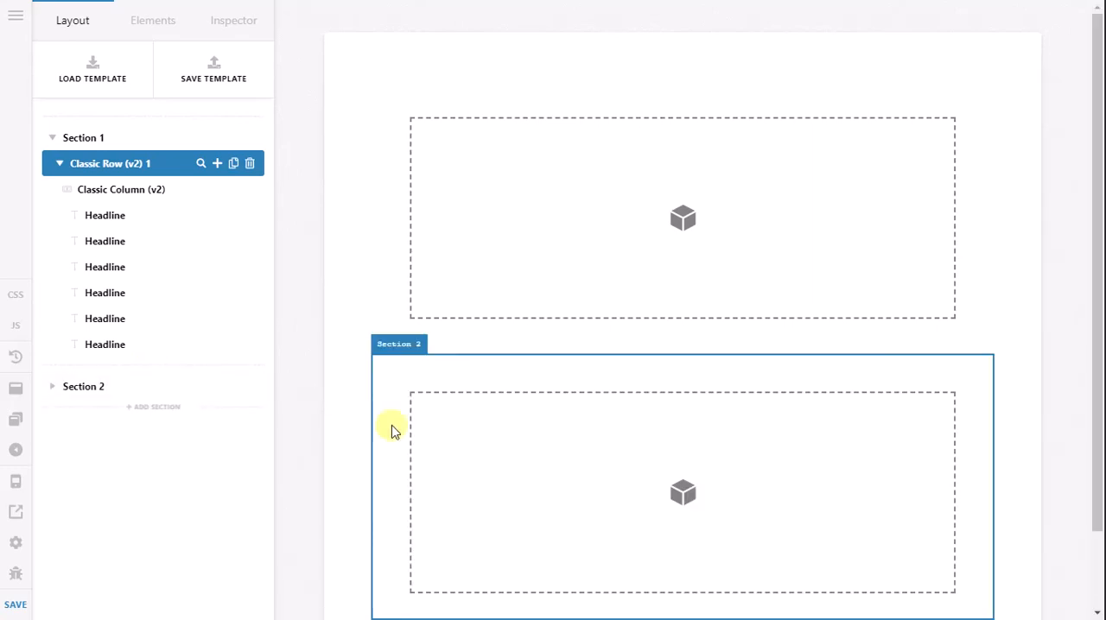
scroll(512, 375, "down", 2)
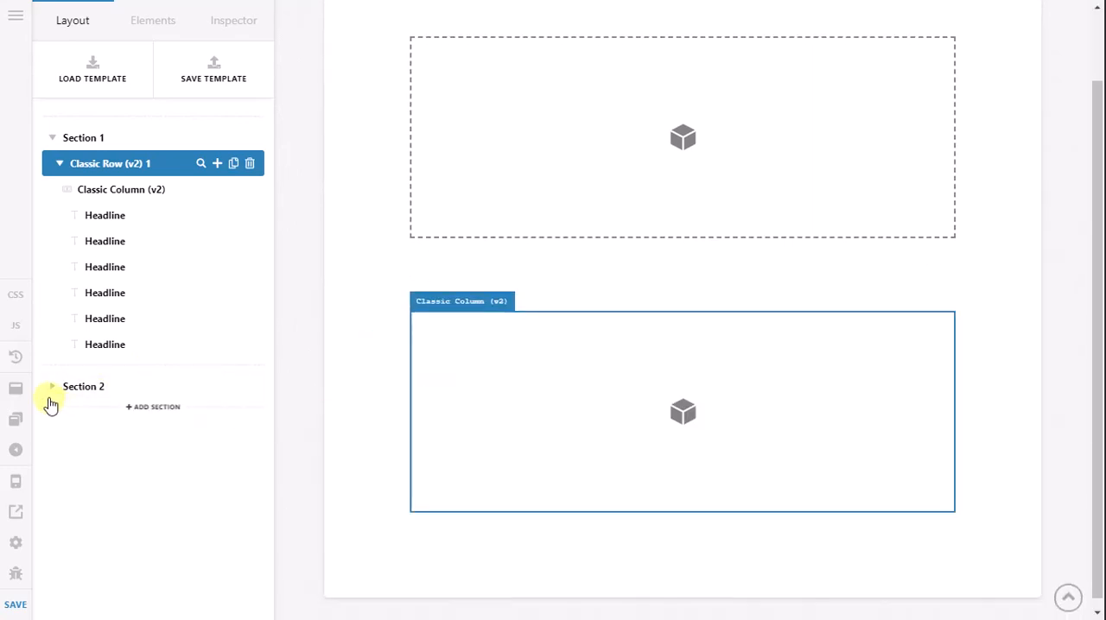
left_click(249, 386)
left_click(535, 347)
Step: Examine the page settings, from the general options through the slider settings to the meta settings
left_click(16, 544)
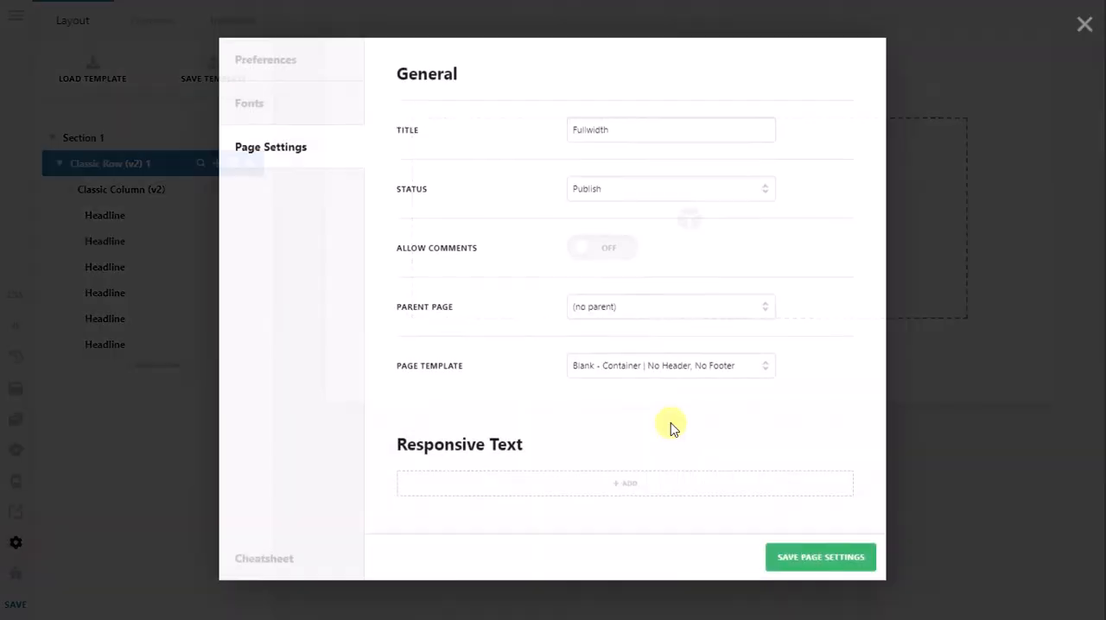
scroll(658, 380, "down", 8)
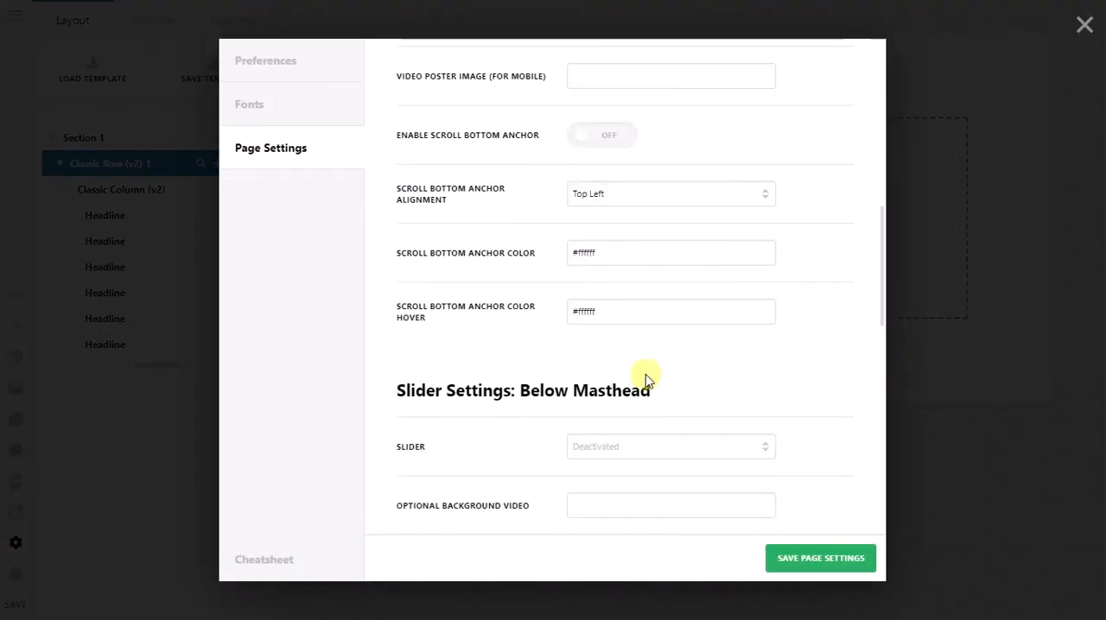
scroll(516, 400, "down", 4)
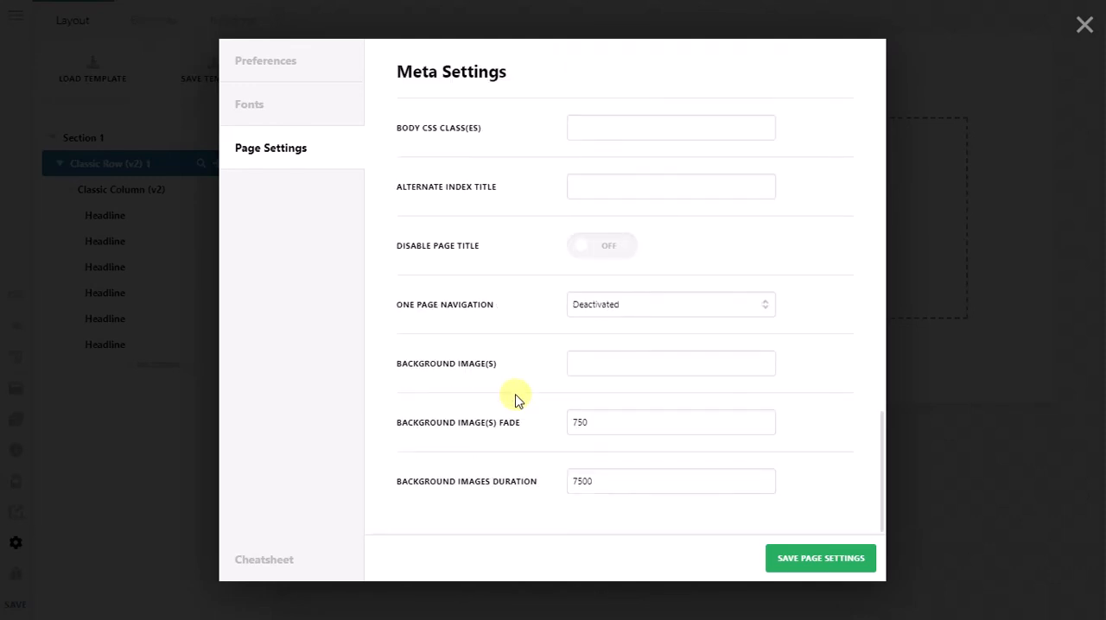
scroll(515, 400, "up", 10)
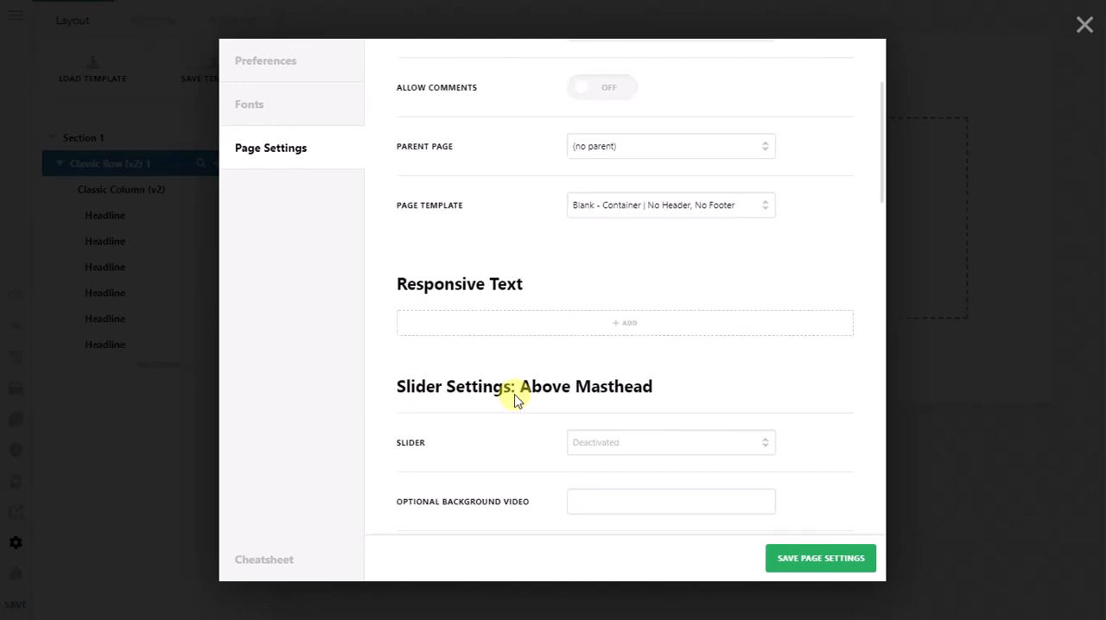
scroll(516, 399, "up", 2)
scroll(516, 399, "down", 6)
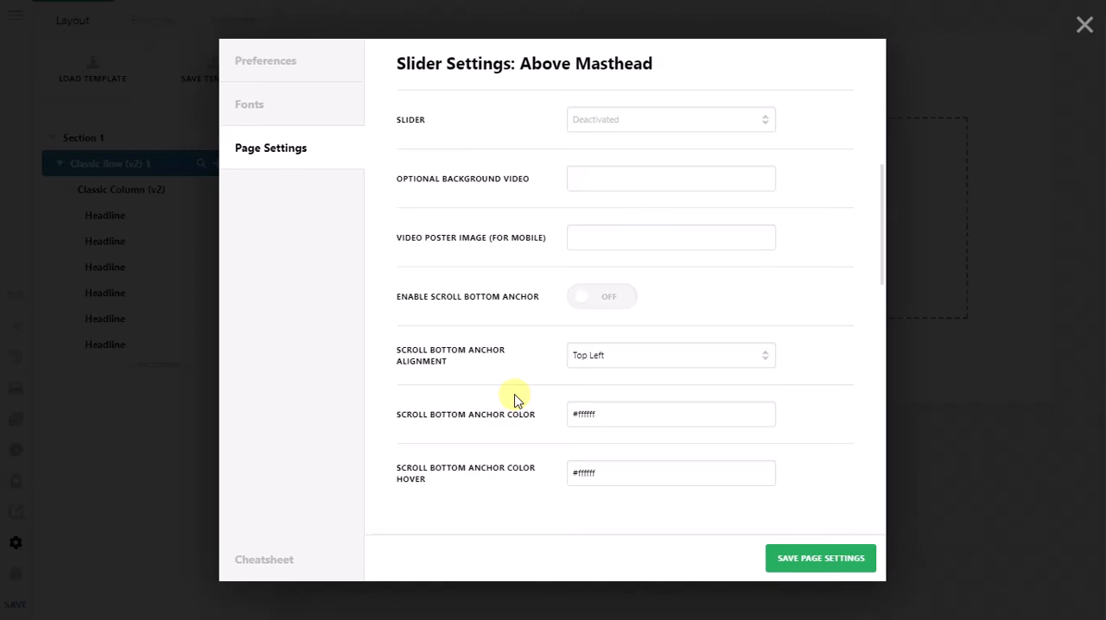
scroll(516, 400, "down", 2)
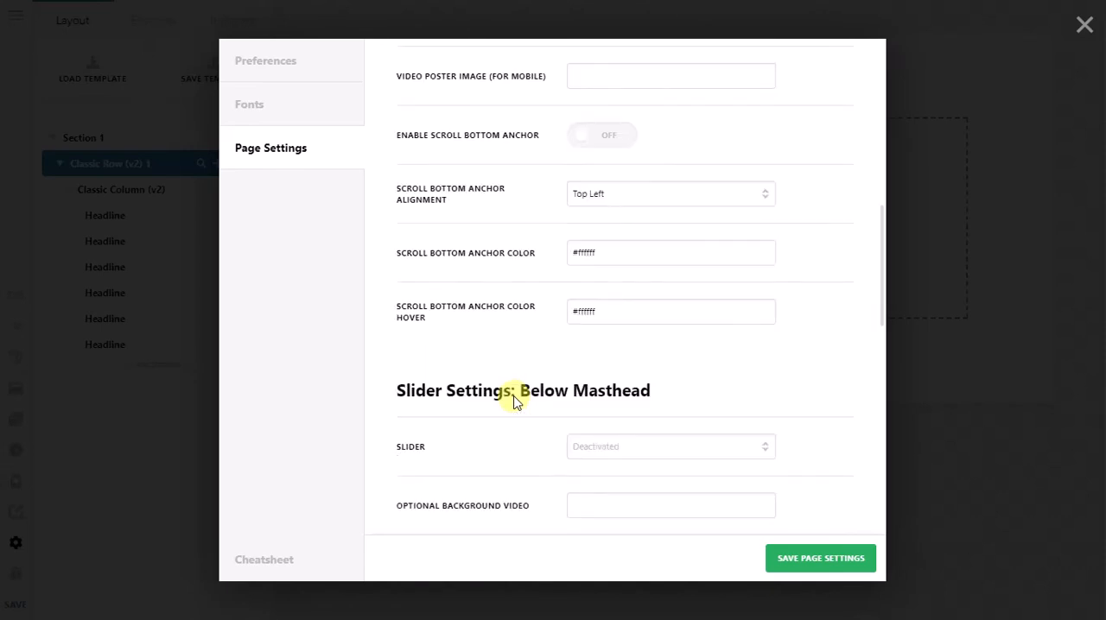
scroll(516, 399, "down", 2)
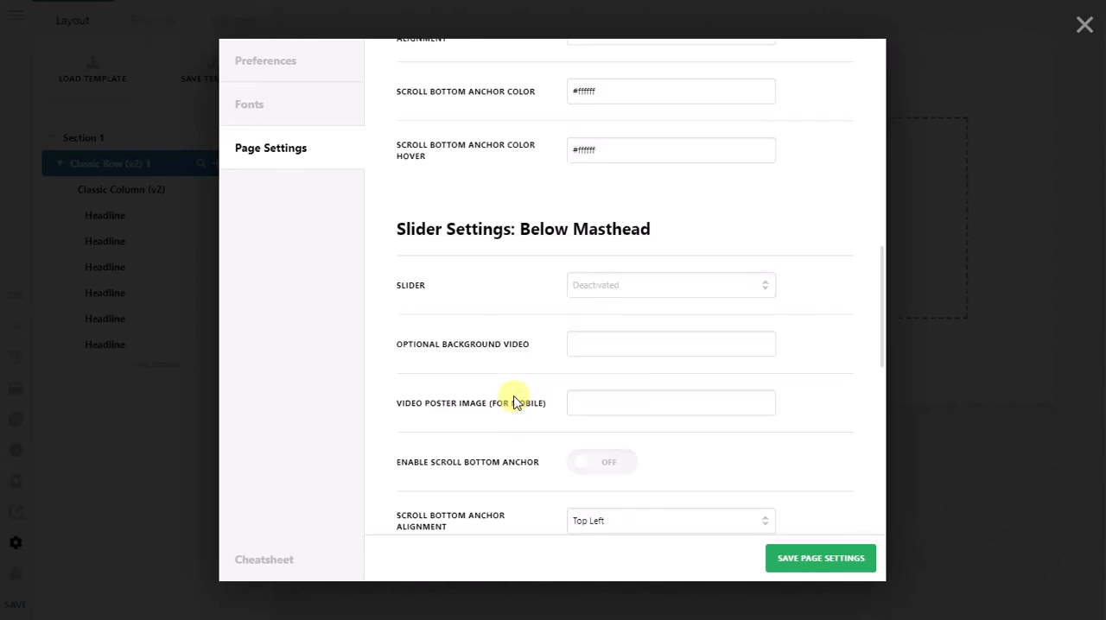
Step: Set the Content Layout Element preference to Row, save the preferences and close the settings
left_click(292, 65)
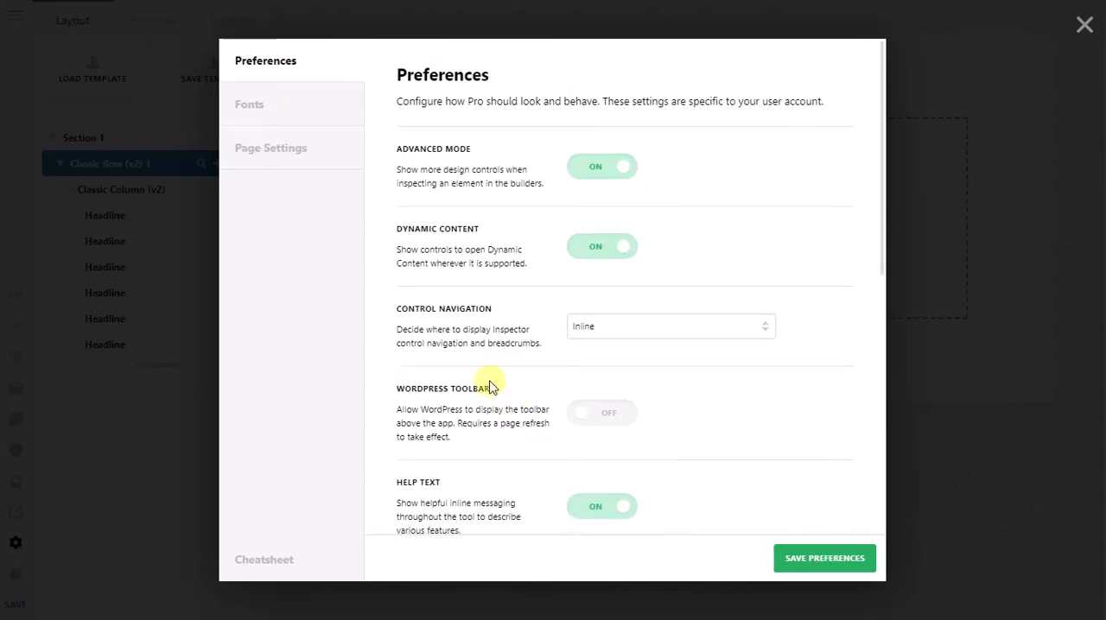
scroll(488, 367, "down", 5)
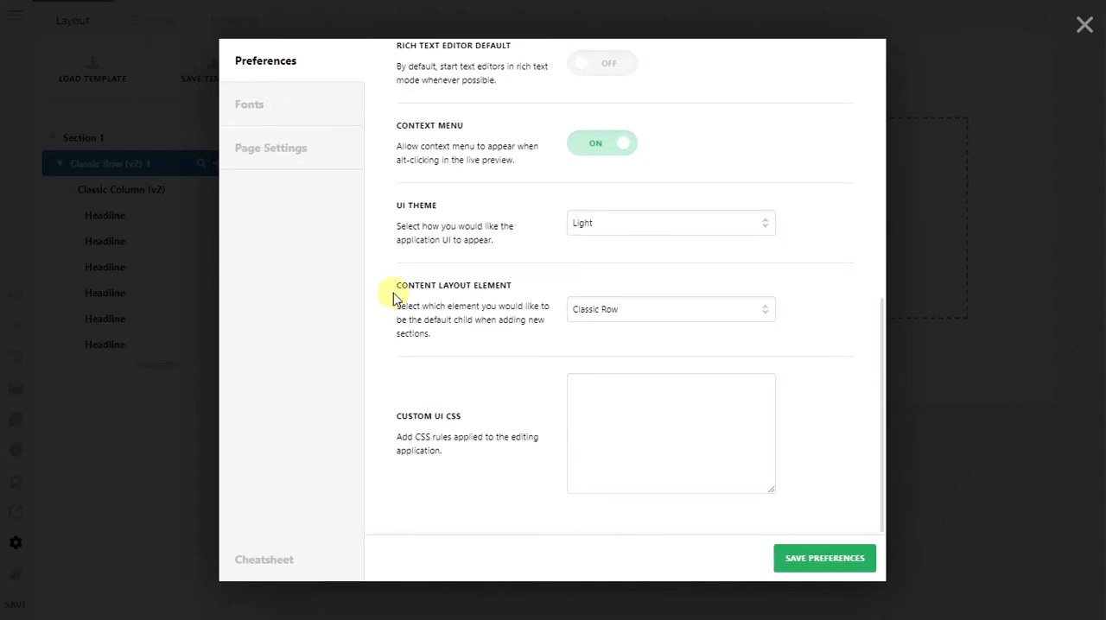
left_click(585, 317)
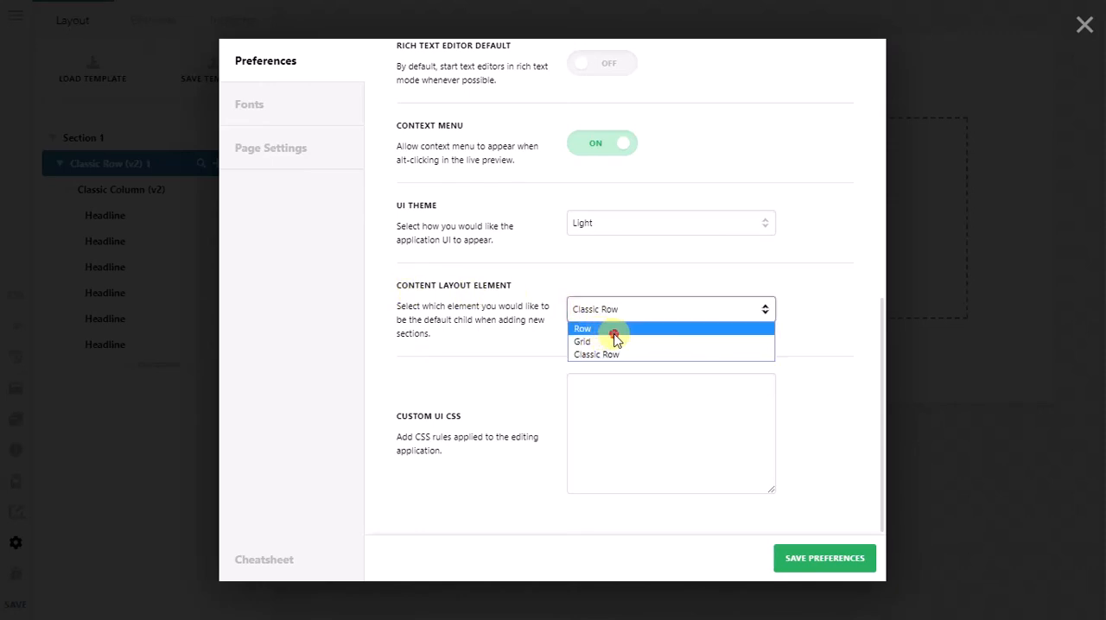
left_click(616, 330)
left_click(837, 559)
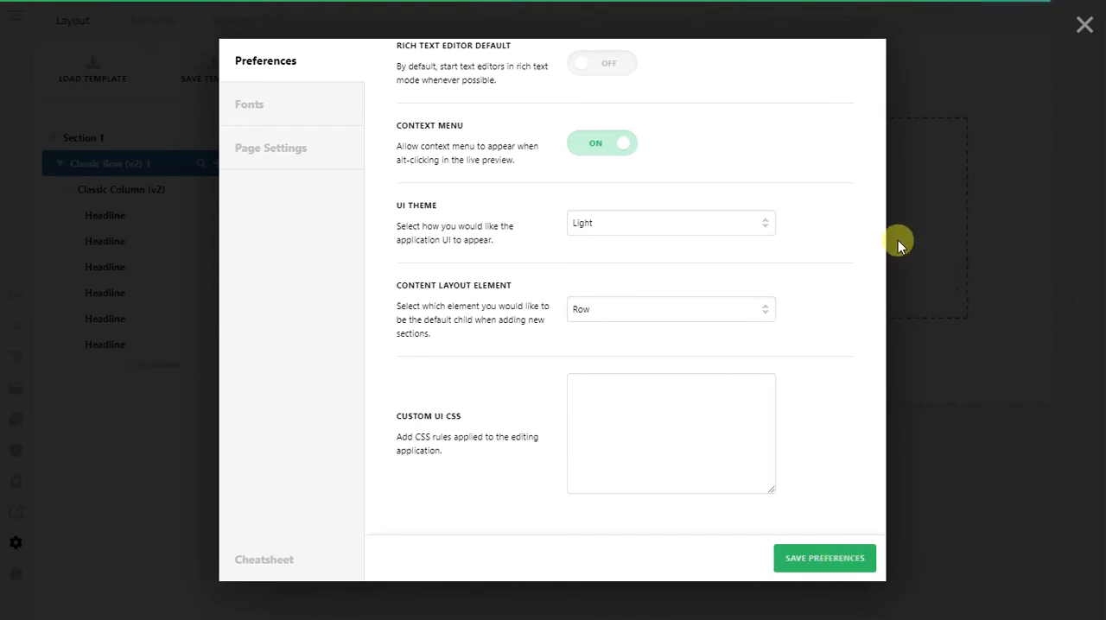
left_click(1086, 29)
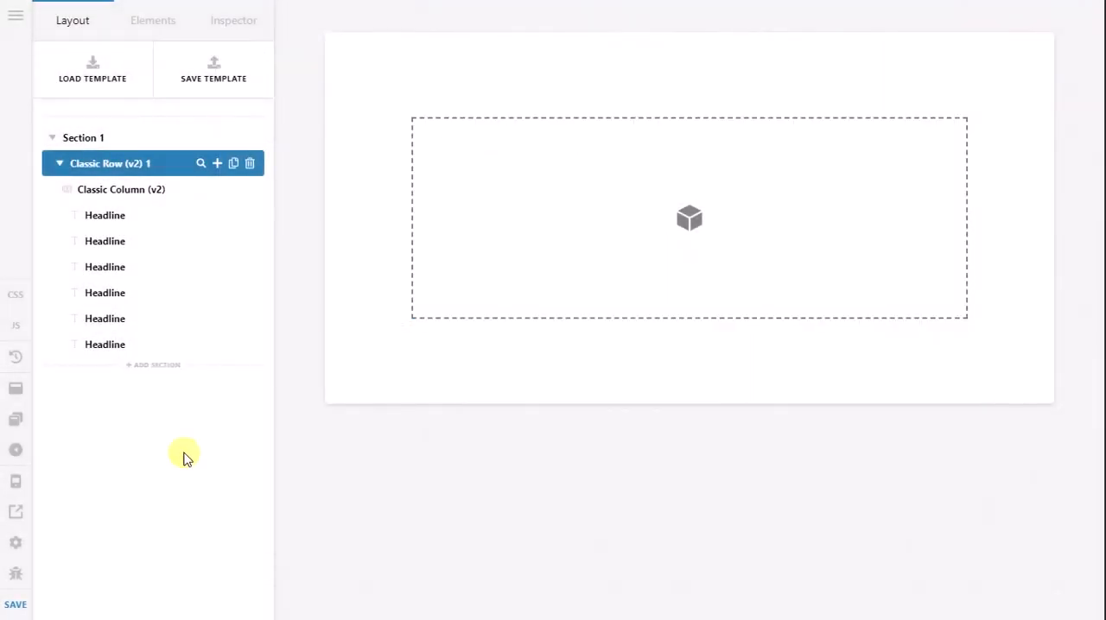
Step: Add a new section below Section 1 and give its row the single-column layout
left_click(154, 366)
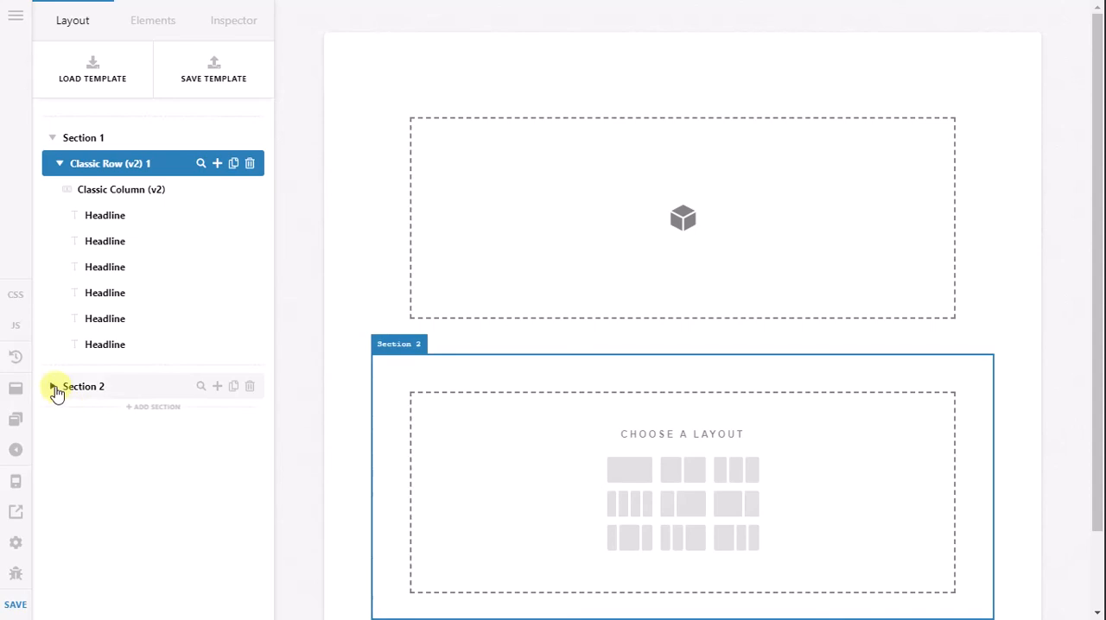
left_click(54, 388)
left_click(635, 485)
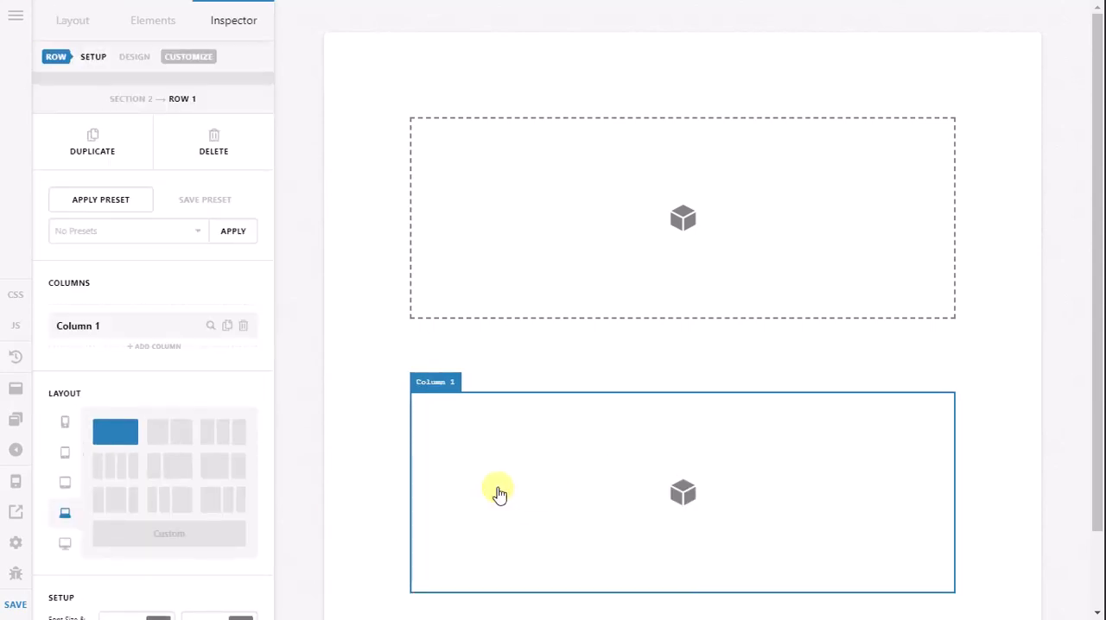
Step: Add a second column to Row 1 of Section 2 and return to the page structure
scroll(362, 485, "down", 2)
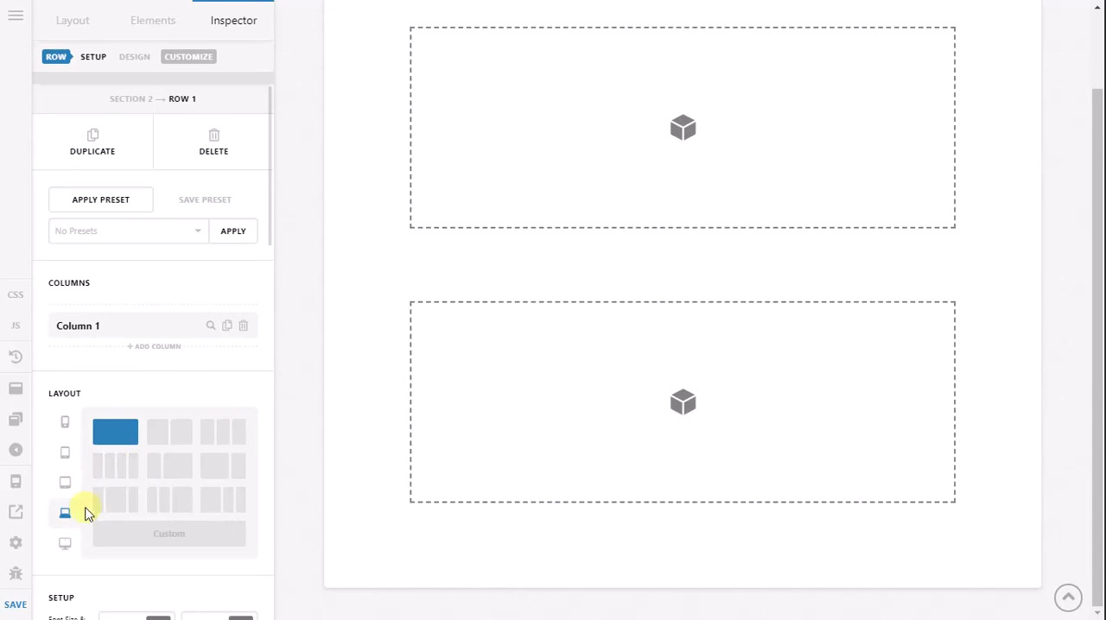
left_click(177, 350)
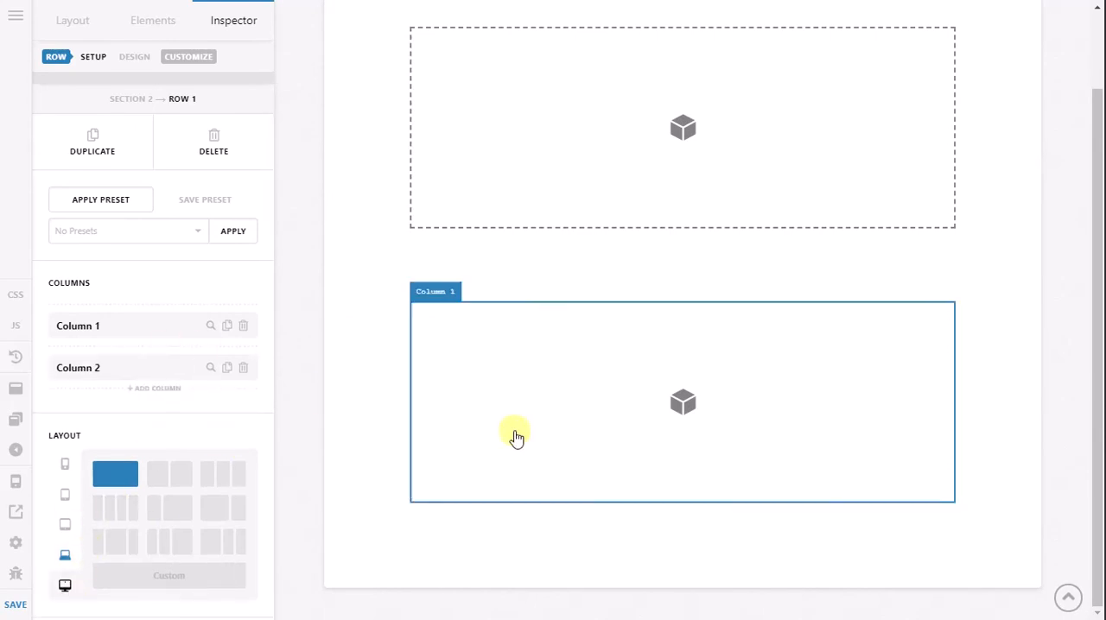
scroll(484, 403, "up", 3)
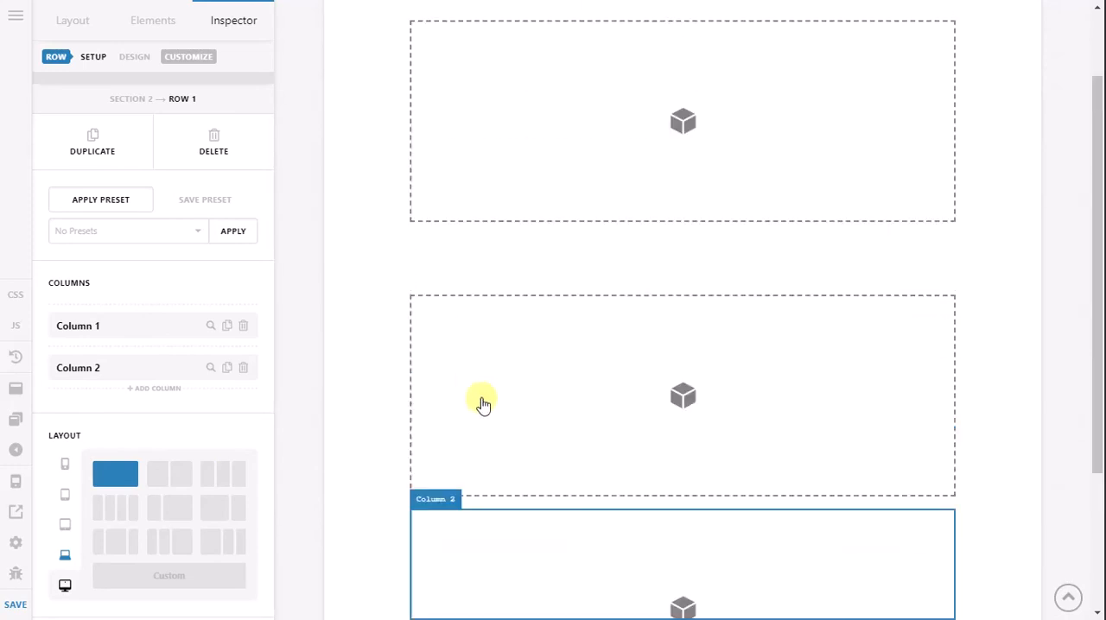
left_click(72, 22)
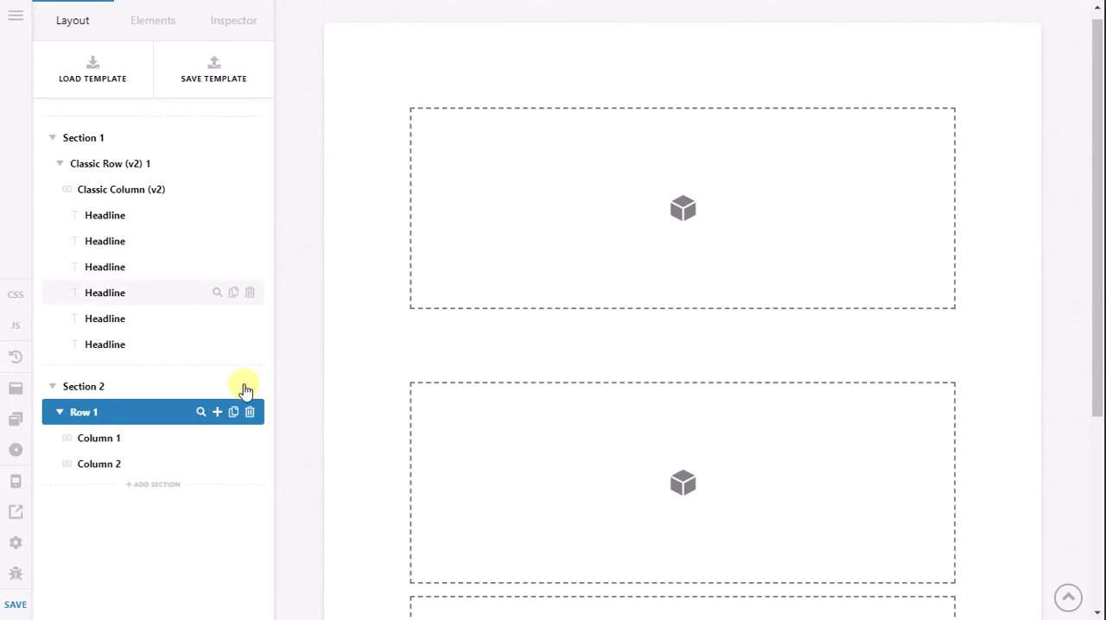
Step: Move the first headline from the classic column into Column 1 of Section 2 and the remaining five headlines into Column 2
scroll(467, 328, "down", 3)
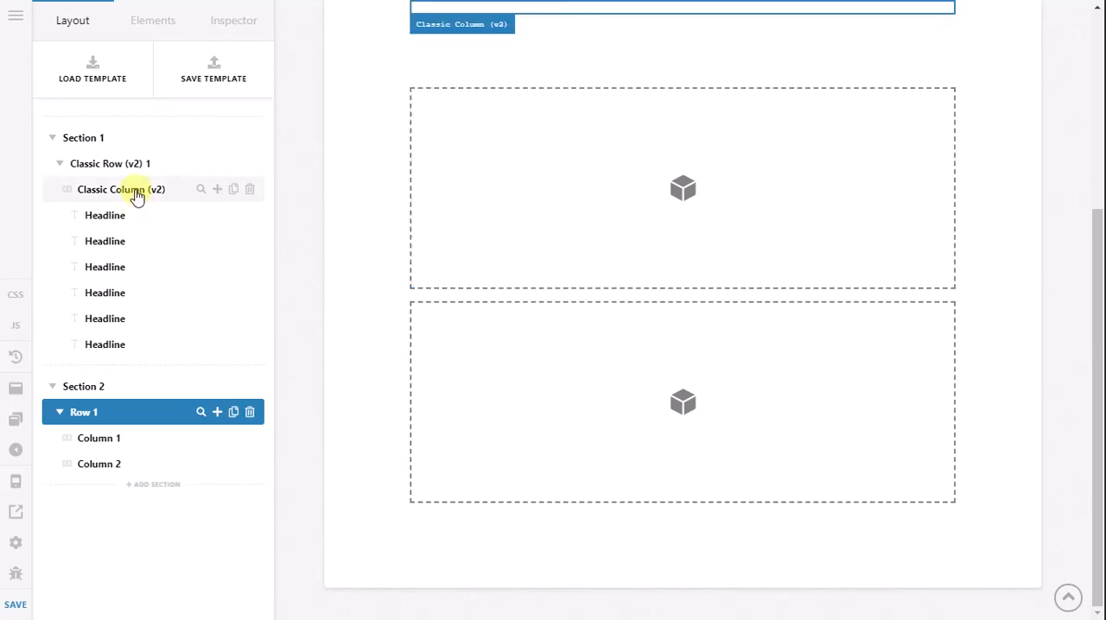
left_click_drag(86, 192, 127, 447)
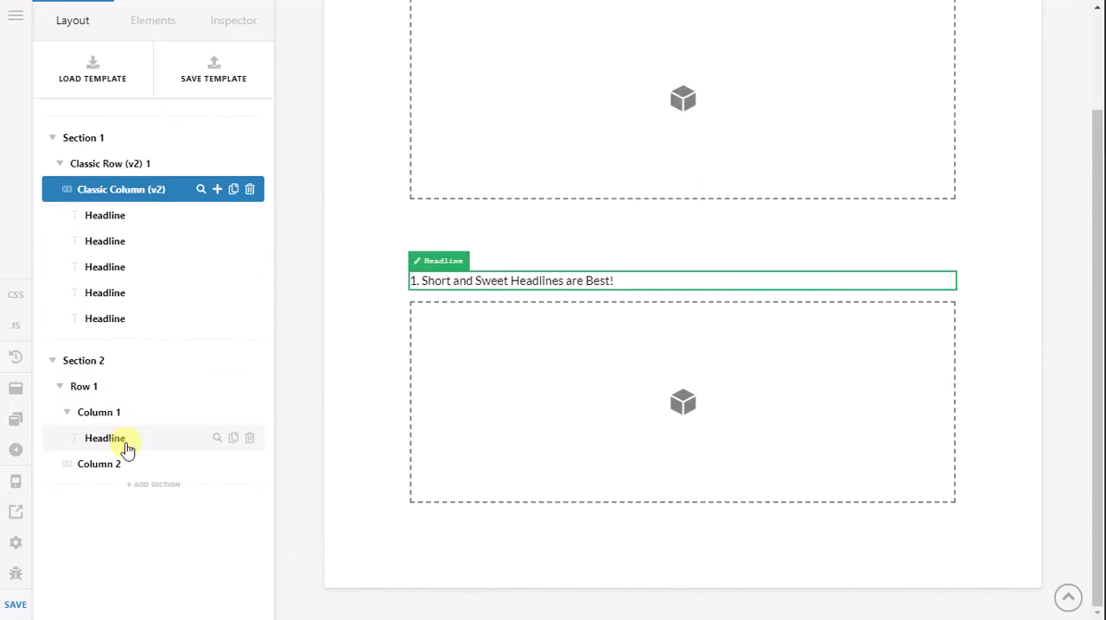
left_click_drag(108, 217, 143, 475)
left_click_drag(130, 217, 133, 474)
left_click_drag(141, 222, 148, 474)
left_click_drag(147, 221, 164, 476)
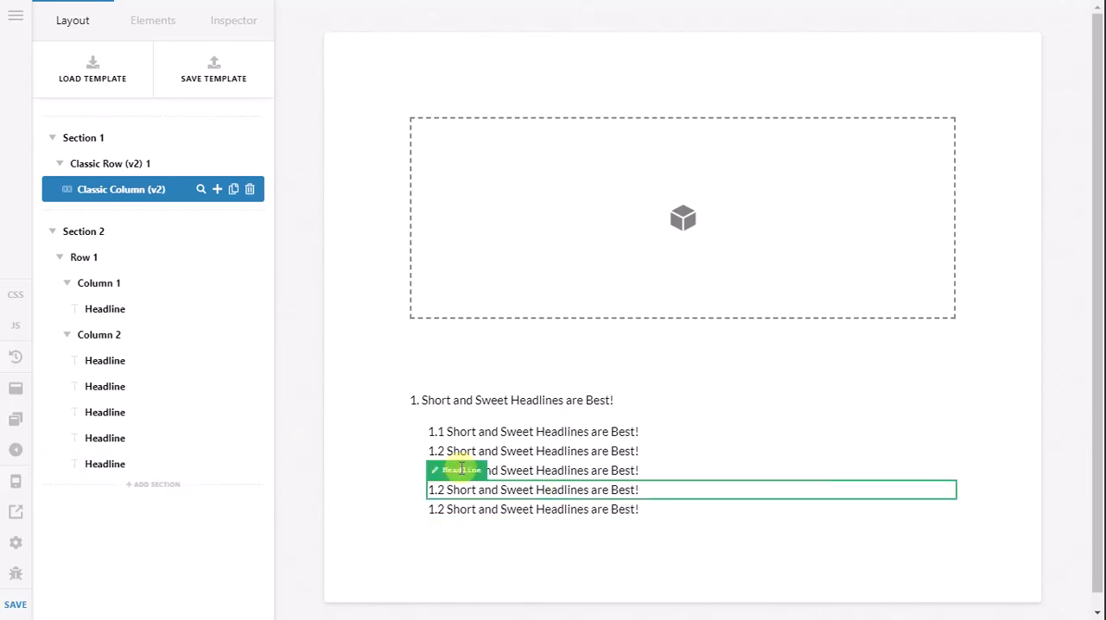
Step: Delete the old Section 1 containing the emptied classic row and confirm the deletion
left_click(252, 139)
left_click(527, 347)
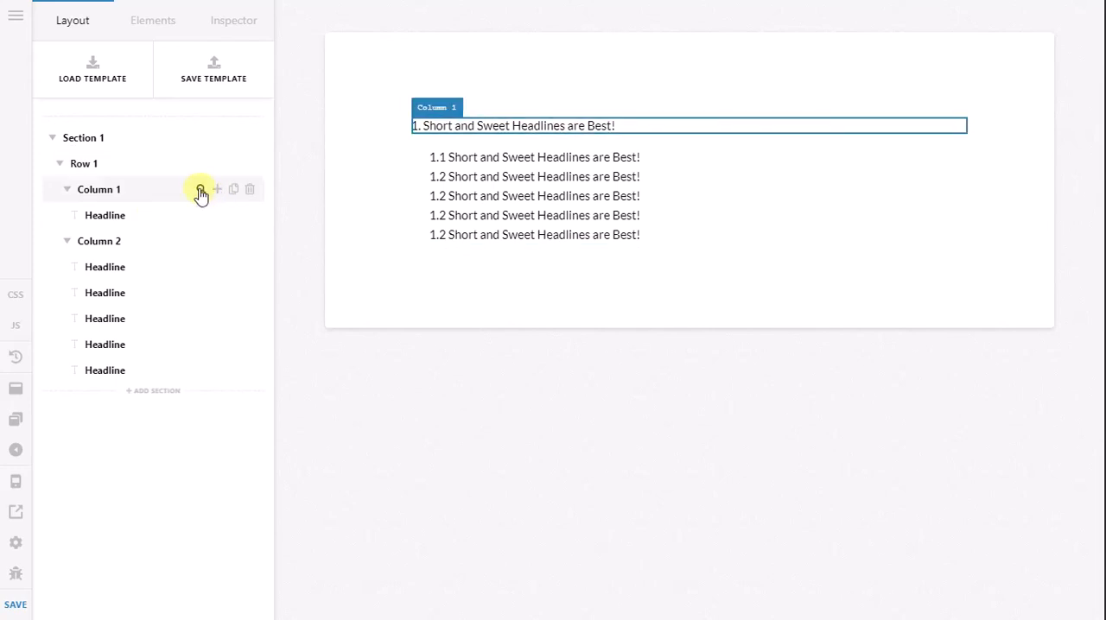
Step: Examine the setup and spacing settings of Column 1 and of the headline inside it
left_click(198, 190)
scroll(155, 371, "down", 5)
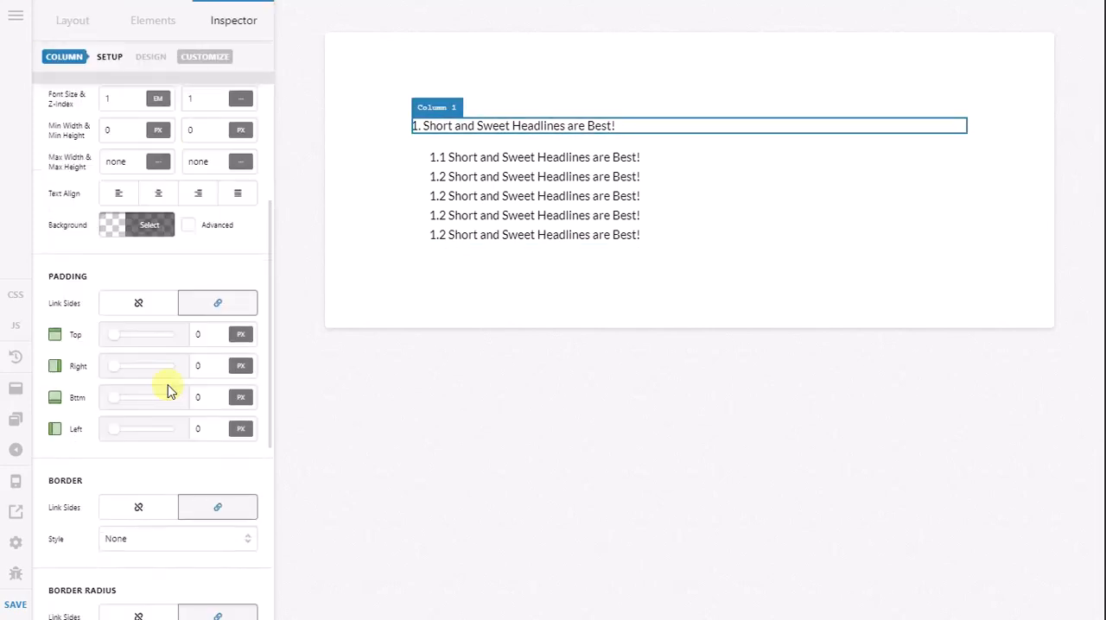
scroll(190, 285, "up", 5)
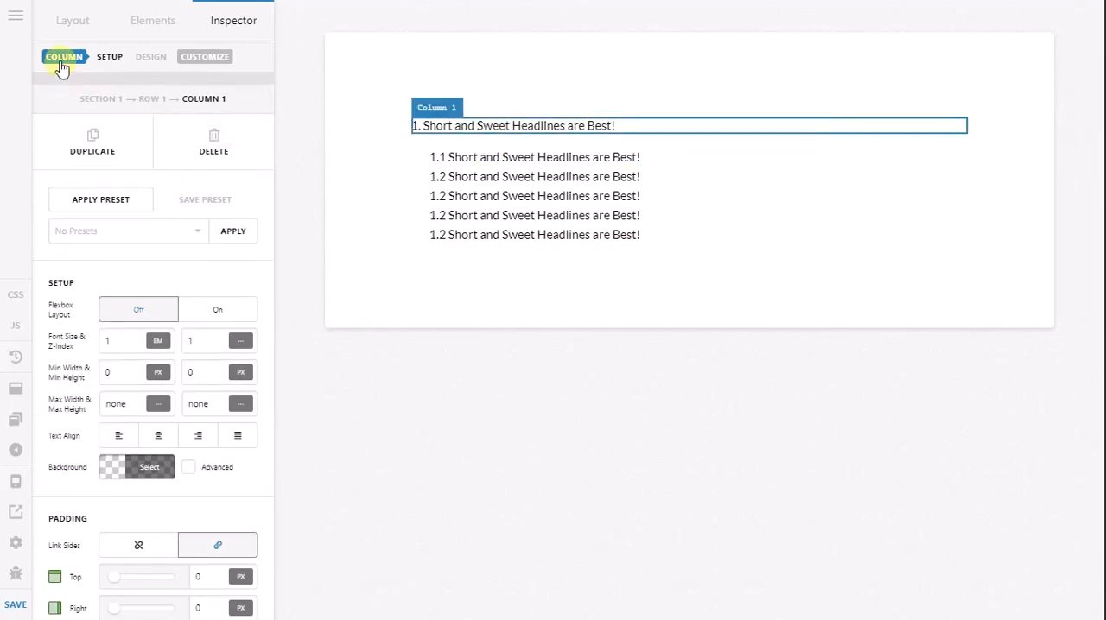
left_click(55, 19)
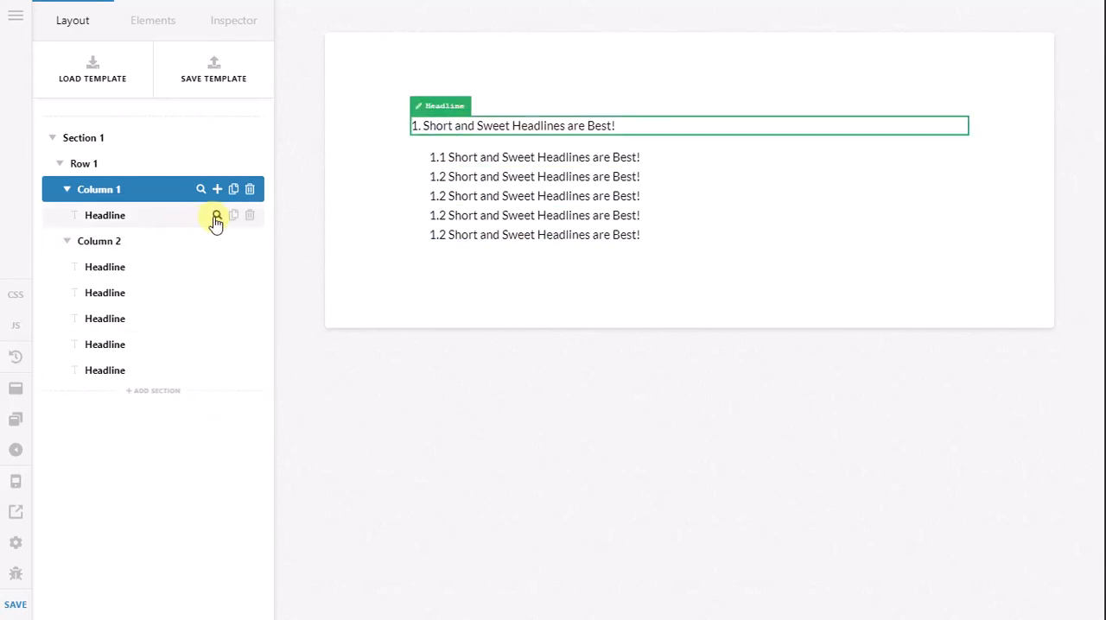
left_click(216, 216)
scroll(230, 356, "down", 5)
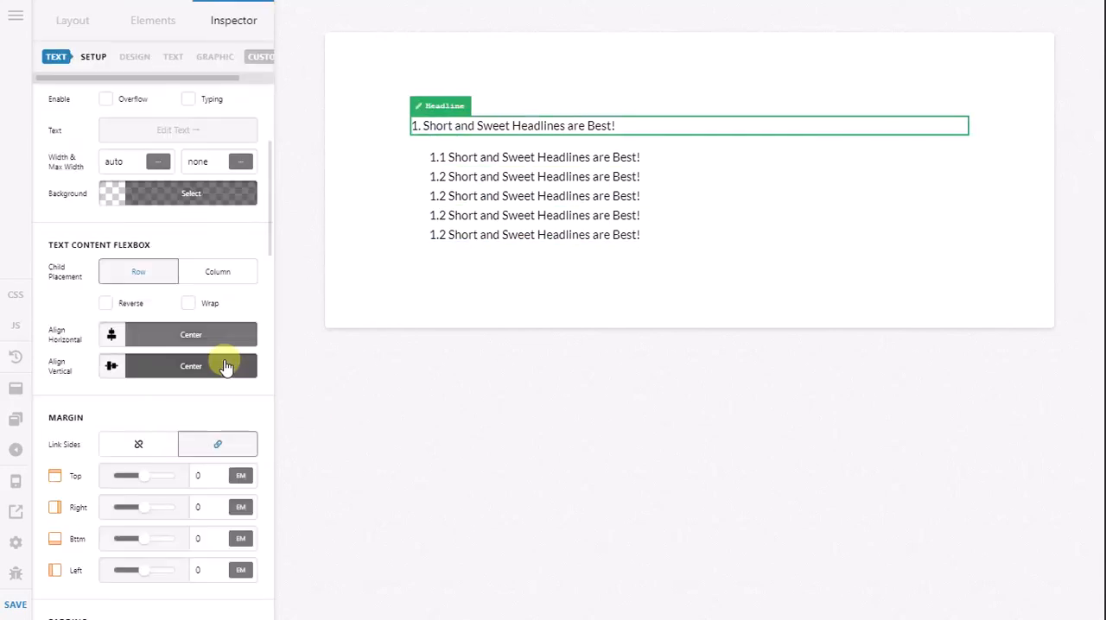
scroll(230, 368, "down", 3)
scroll(224, 361, "up", 6)
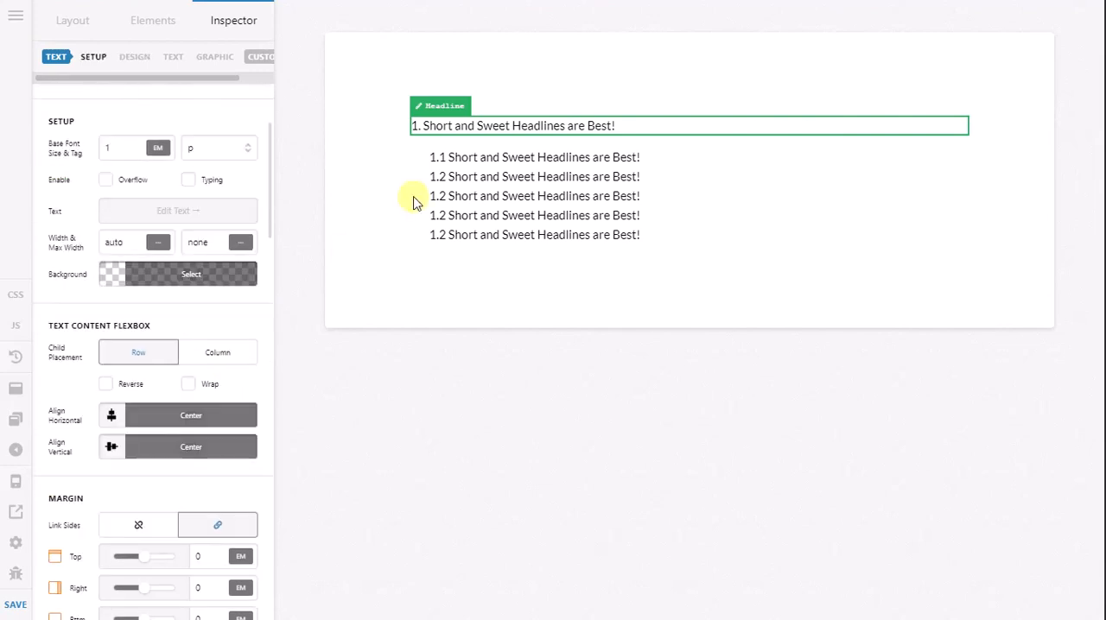
Step: Set the top margin of the 1.1 headline to 0 em and return to the page structure
left_click(450, 164)
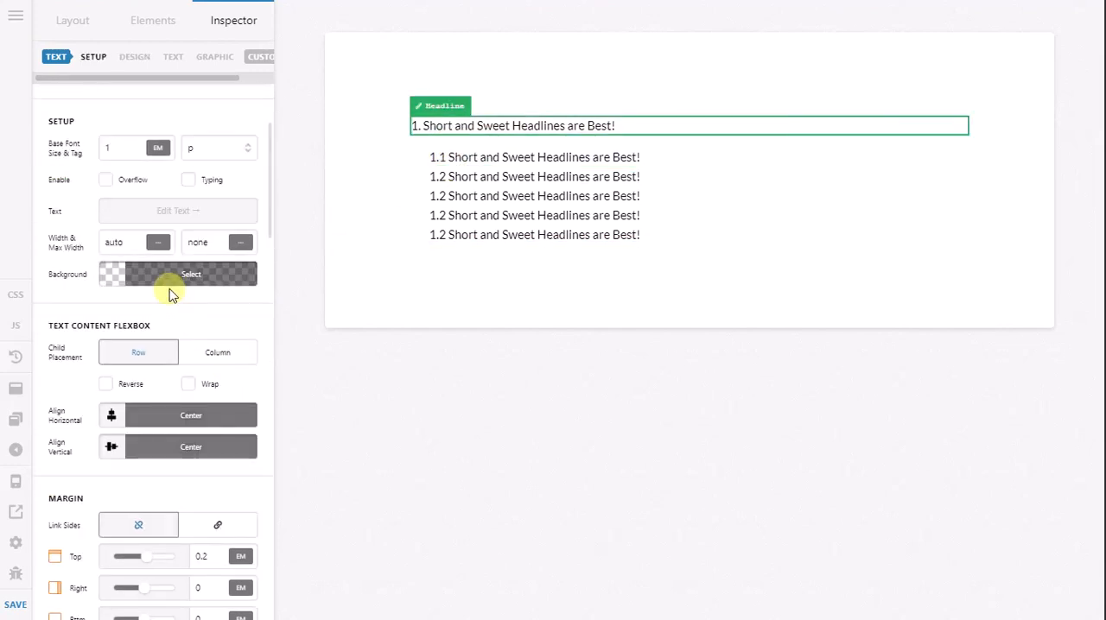
scroll(178, 302, "down", 2)
left_click_drag(212, 398, 166, 393)
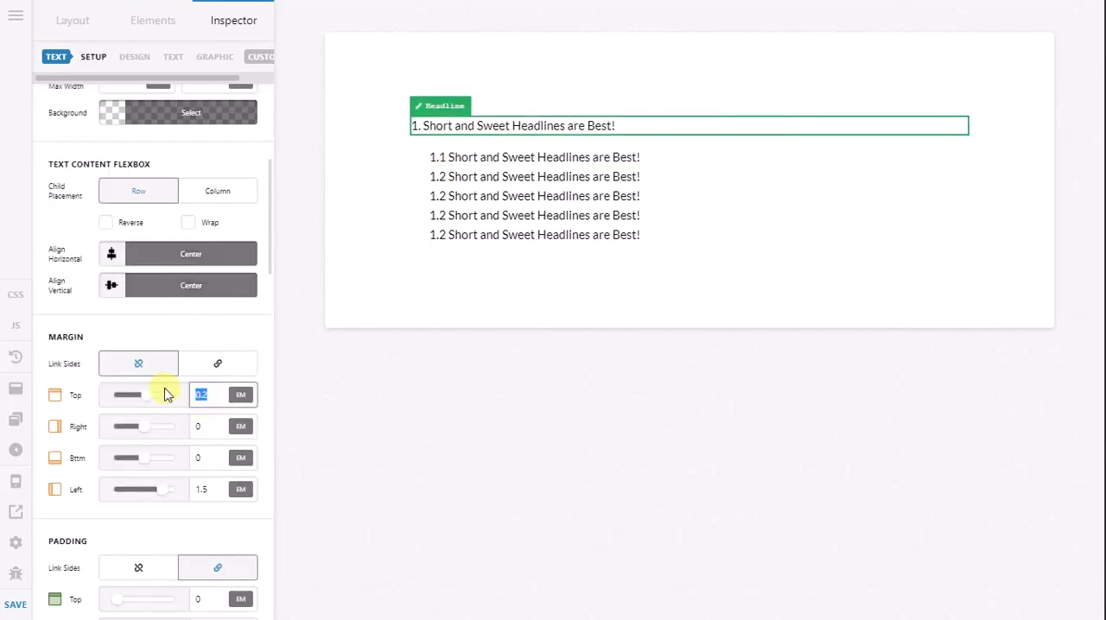
type("0")
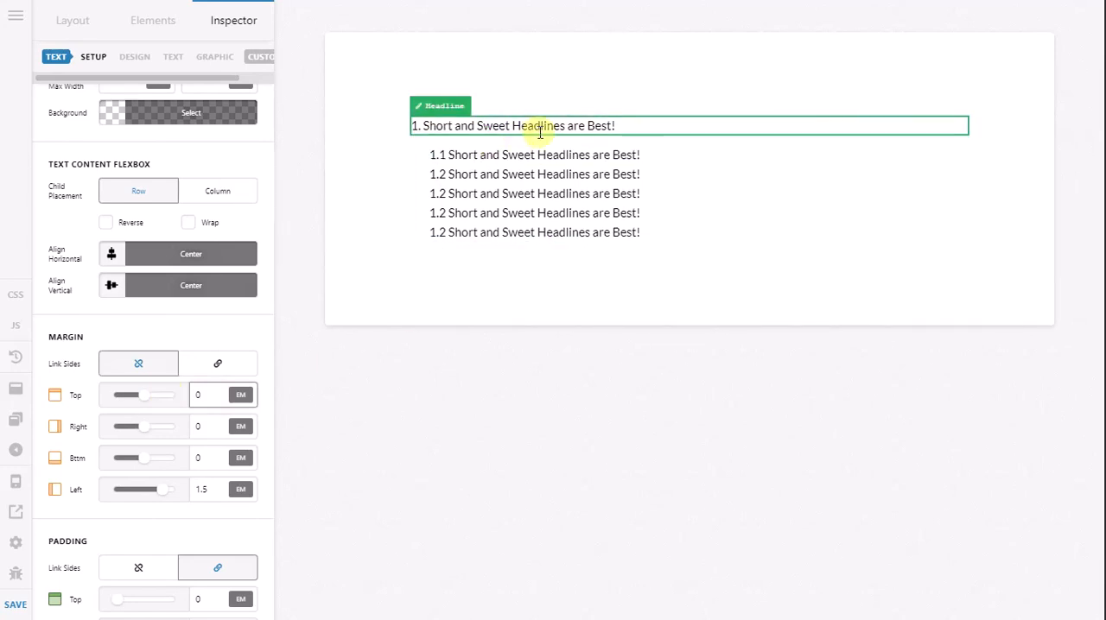
left_click(72, 22)
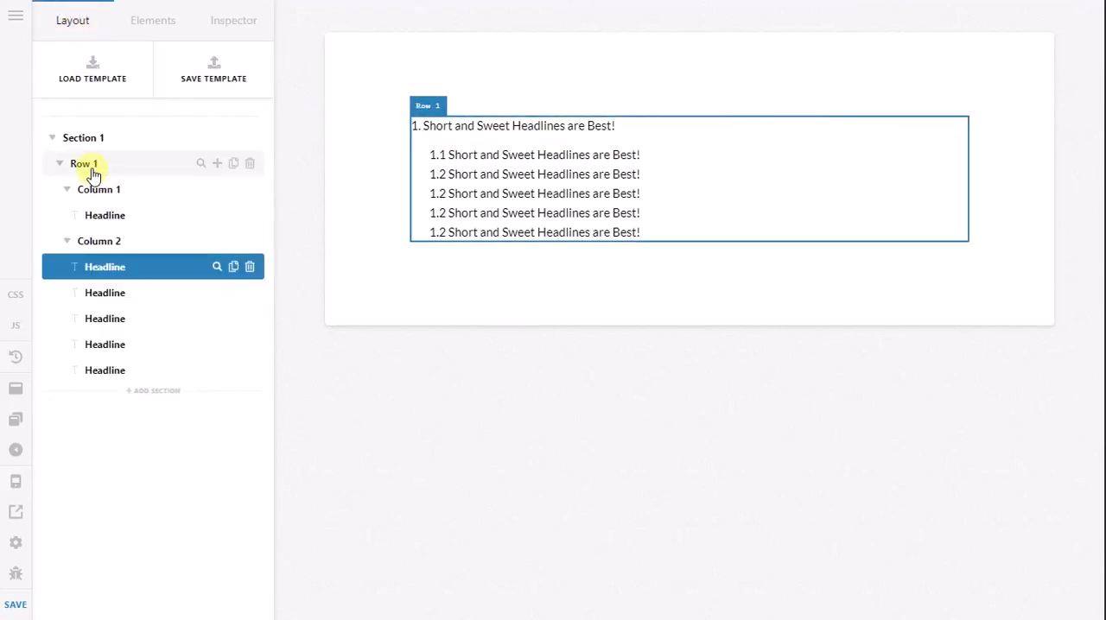
left_click(67, 190)
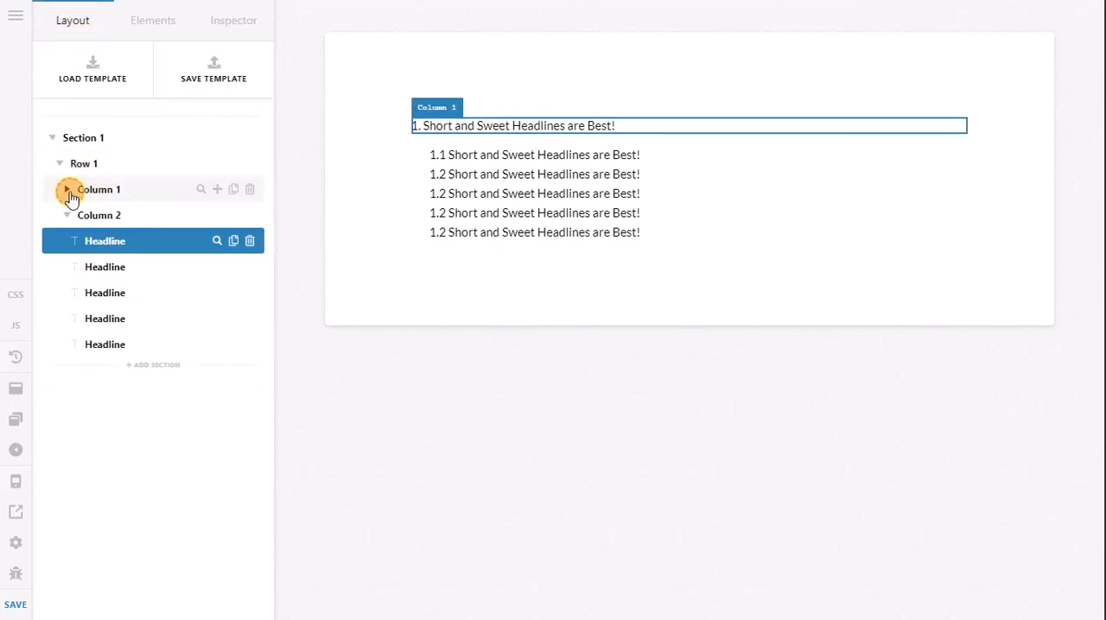
left_click(67, 190)
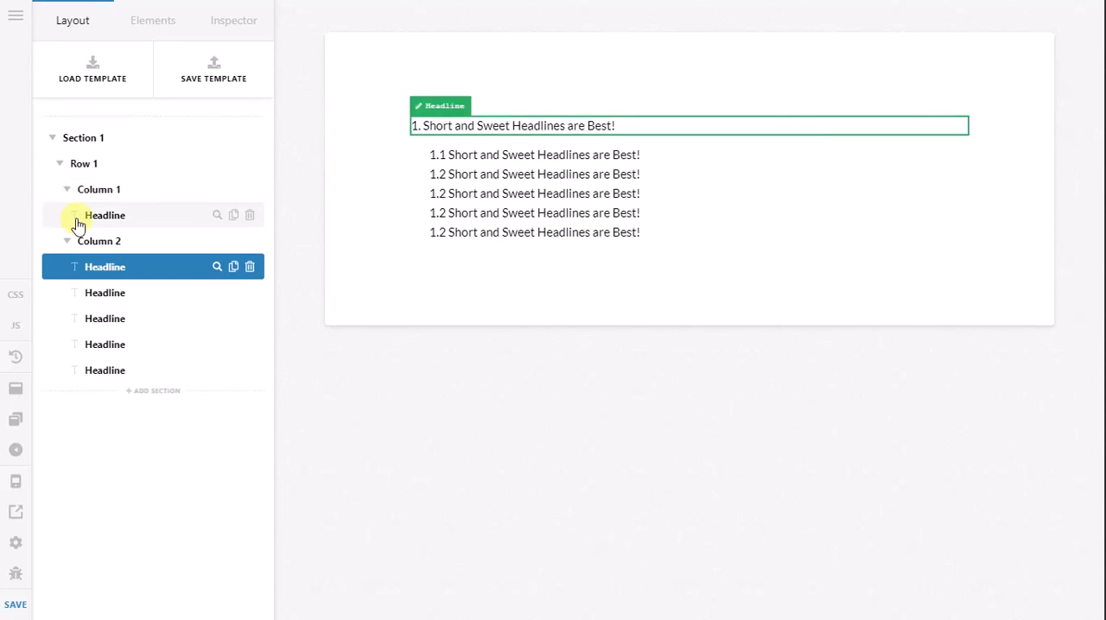
left_click(78, 222)
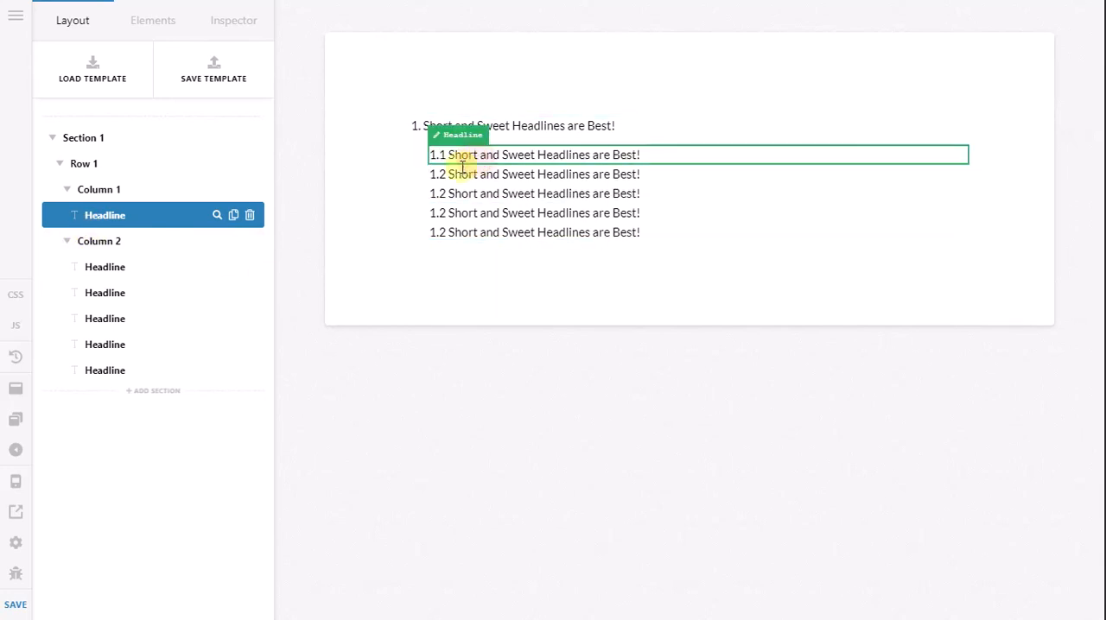
Step: Set the left margin of the 1.1 headline to 1 em and save the page content
left_click(477, 159)
scroll(178, 472, "down", 5)
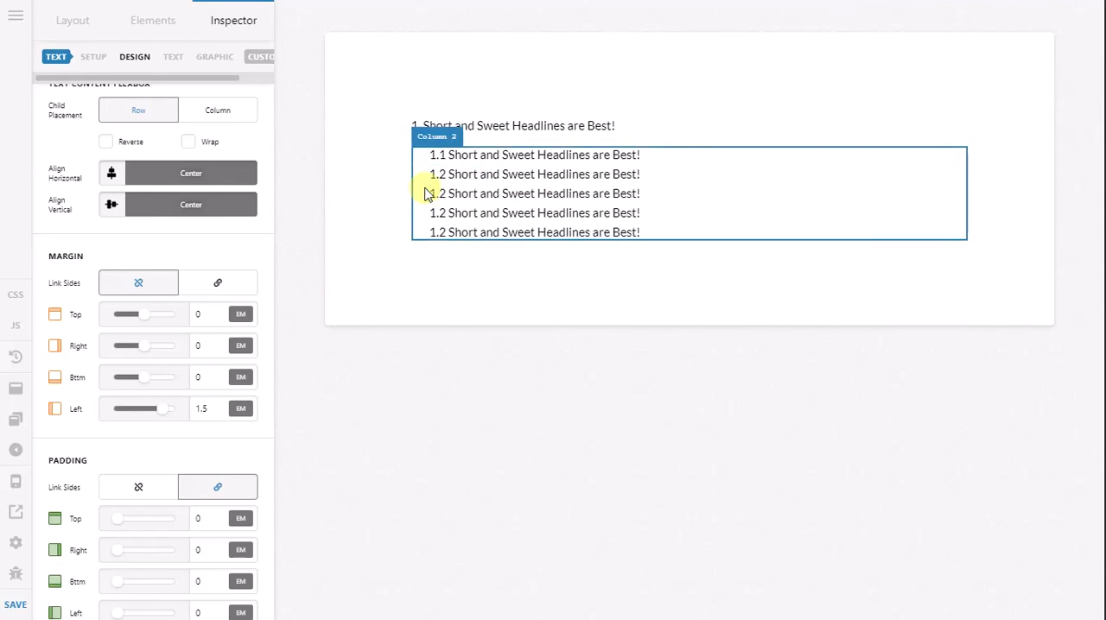
left_click(212, 409)
left_click_drag(210, 408, 46, 411)
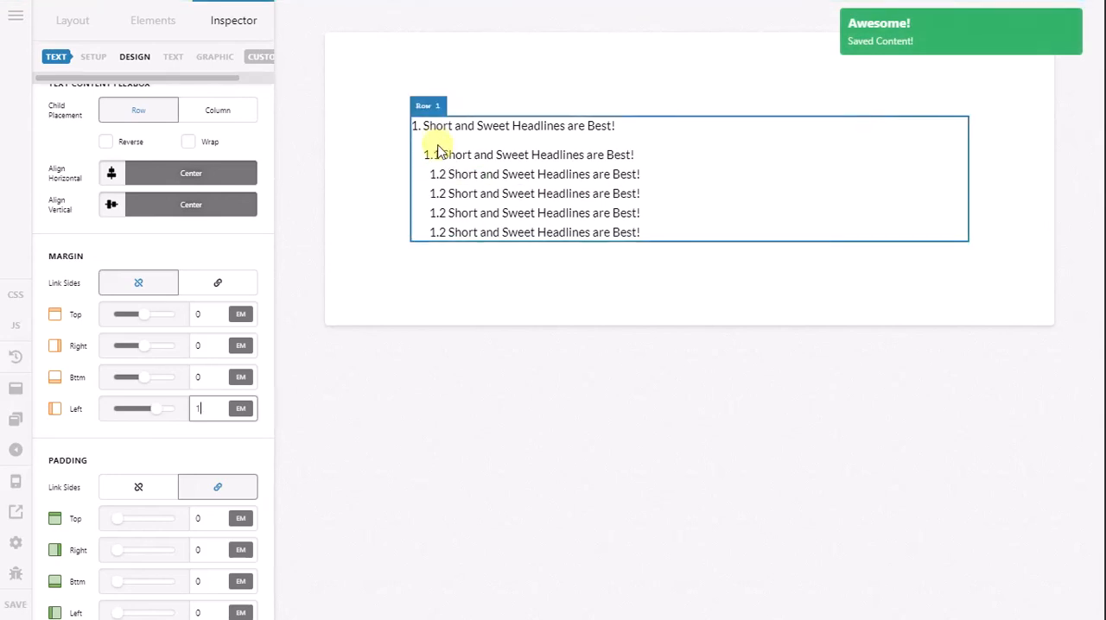
Step: Copy the 1.1 headline and paste its headline style onto Column 2 so all its headlines share it
right_click(489, 160)
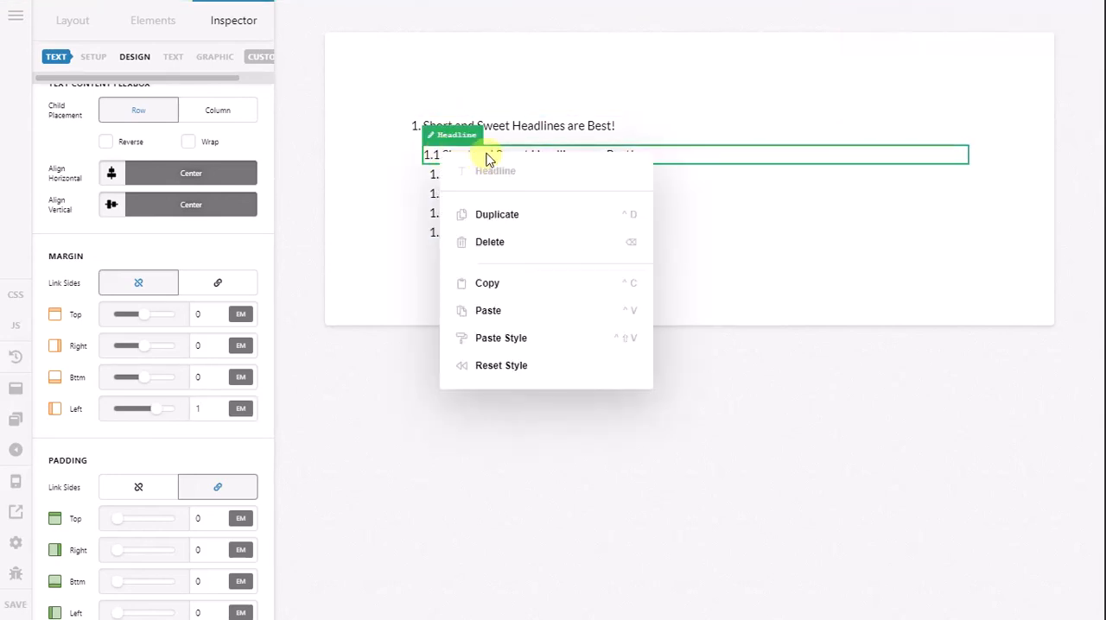
left_click(505, 288)
left_click(461, 153)
right_click(464, 156)
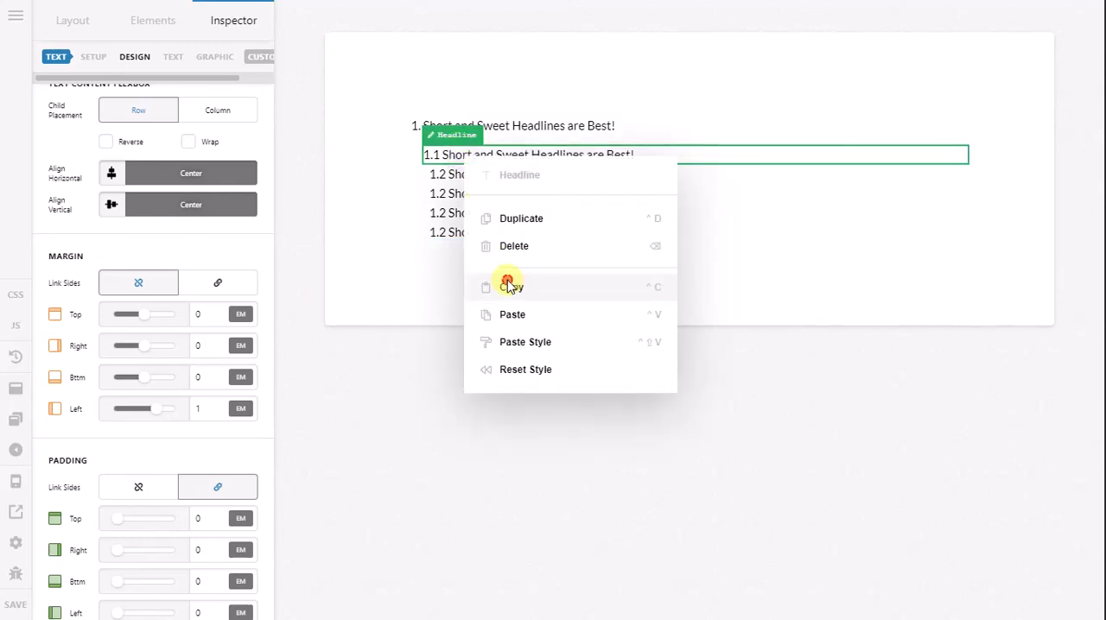
left_click(508, 287)
scroll(259, 363, "up", 1)
scroll(257, 362, "up", 3)
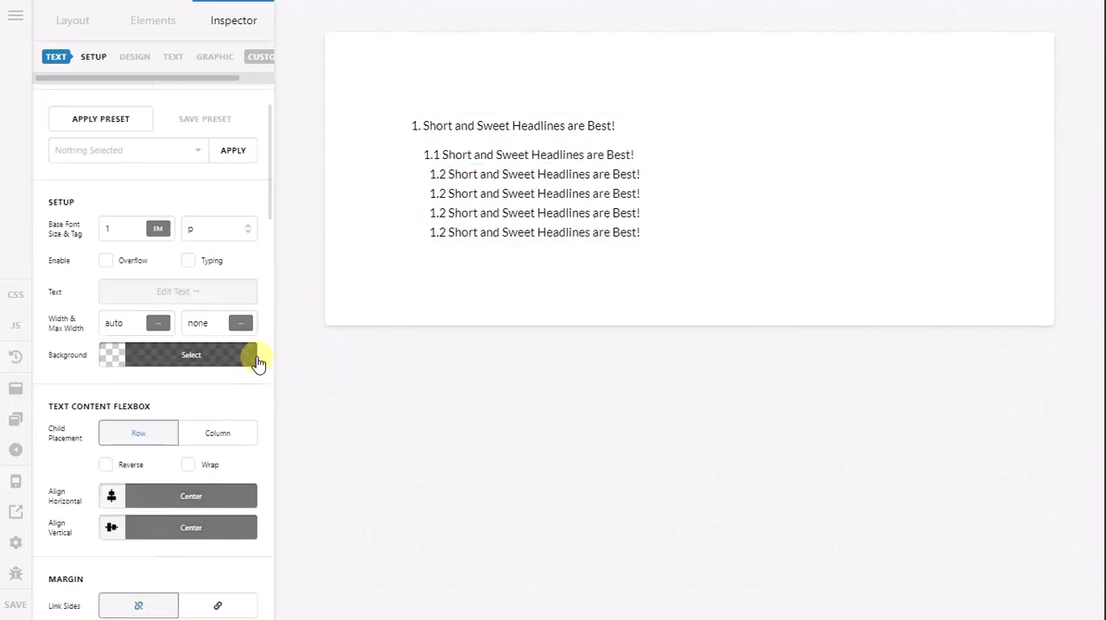
scroll(164, 370, "up", 1)
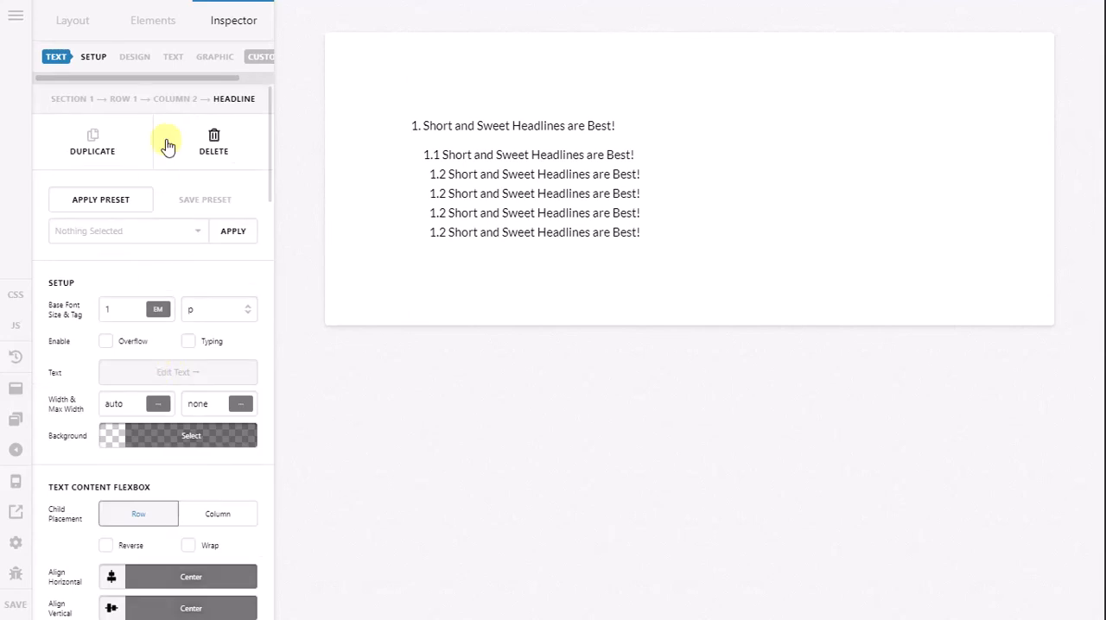
right_click(174, 105)
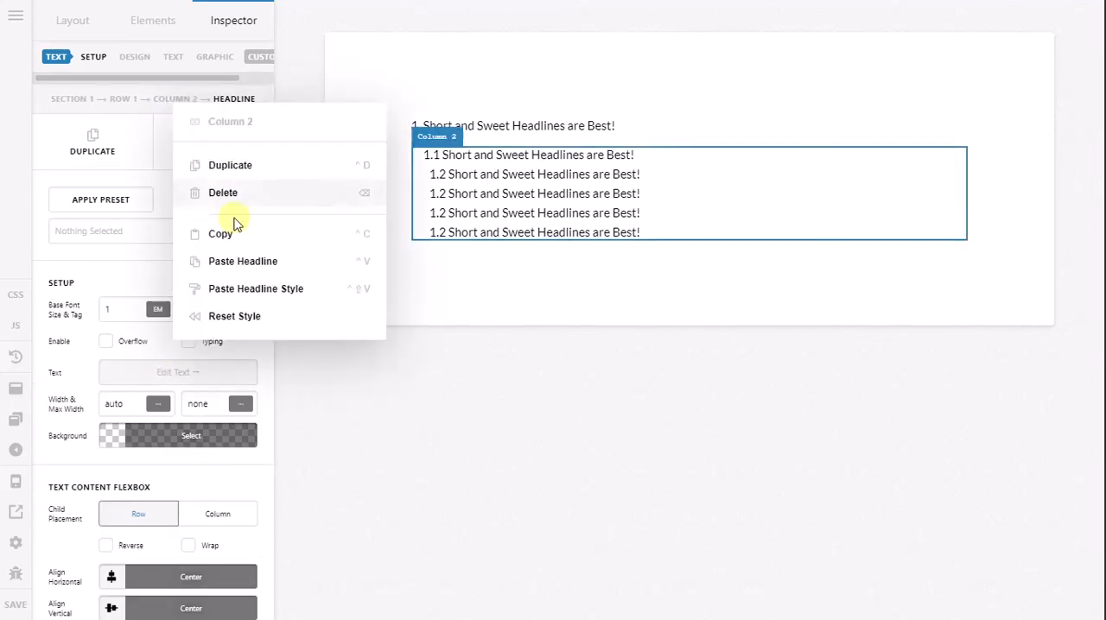
left_click(244, 288)
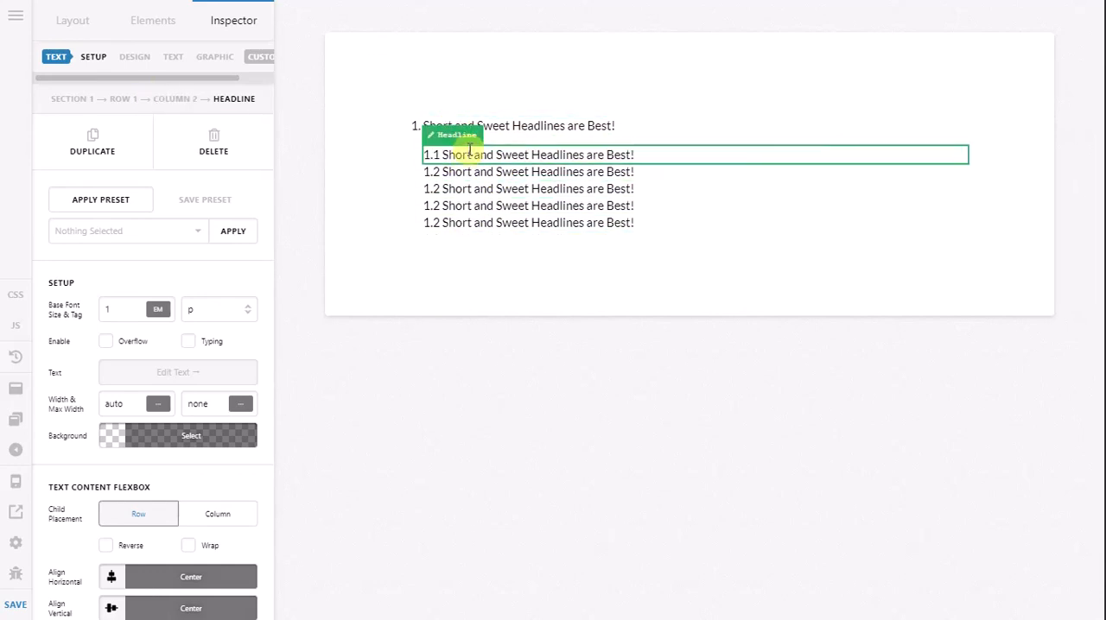
Step: Inspect the markup and styles of the top-level headline and its Column 1 container in the browser's developer tools, and close them
right_click(519, 129)
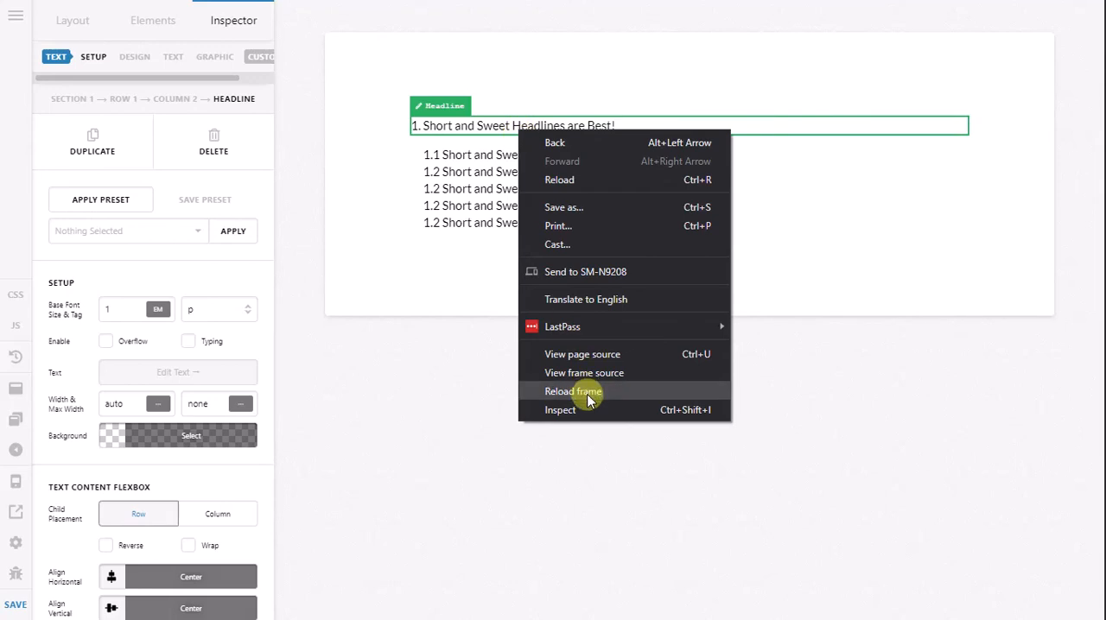
left_click(560, 411)
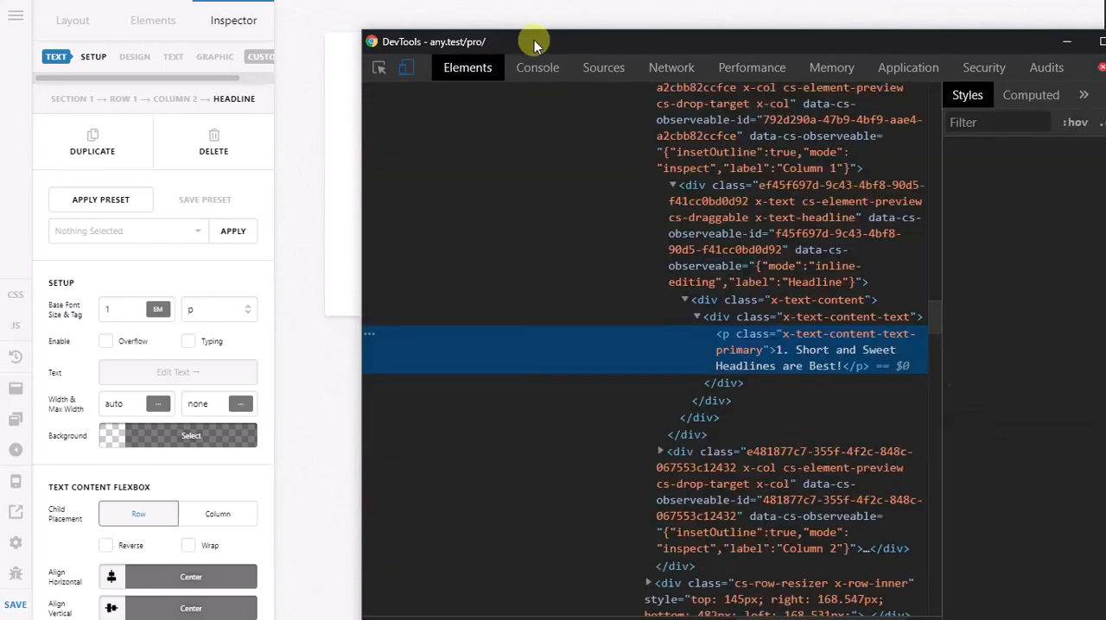
left_click_drag(534, 39, 467, 133)
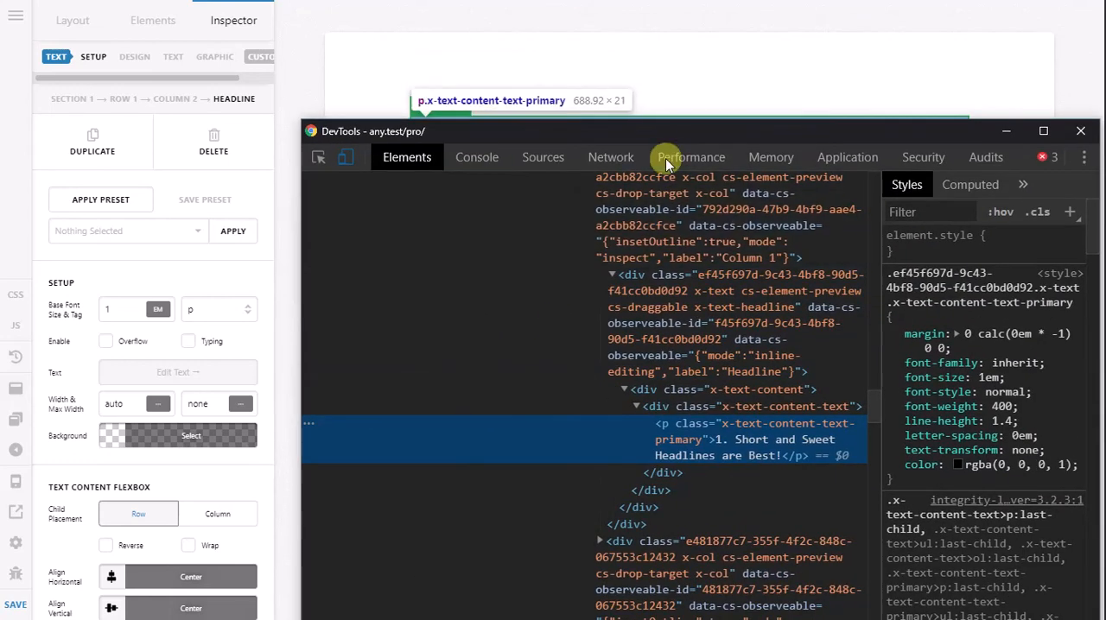
left_click_drag(685, 132, 605, 184)
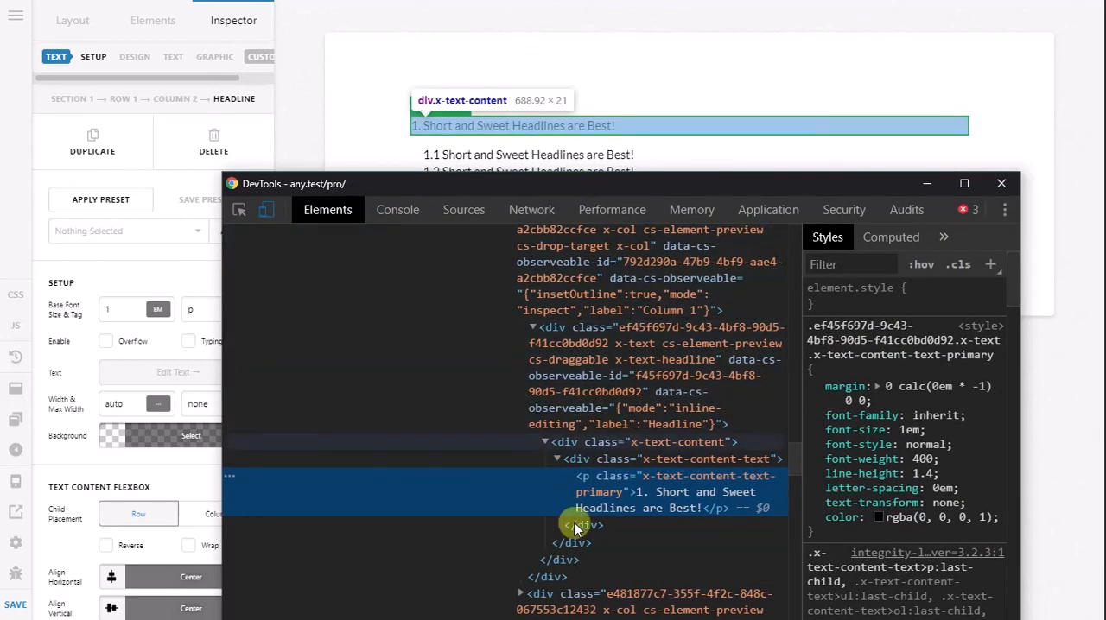
scroll(604, 467, "down", 2)
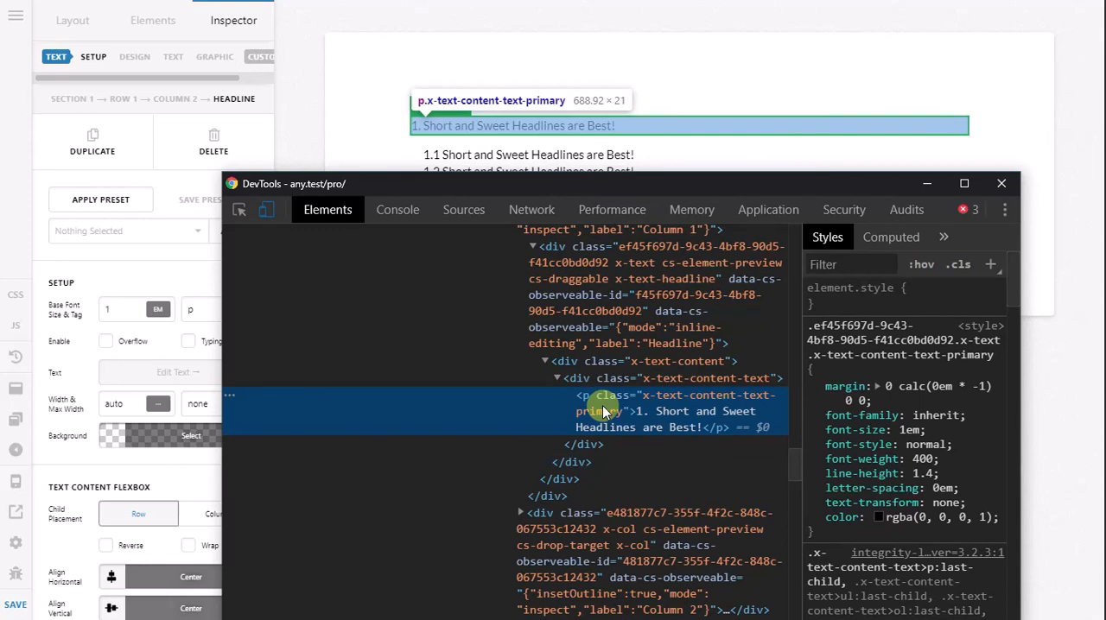
scroll(604, 411, "down", 4)
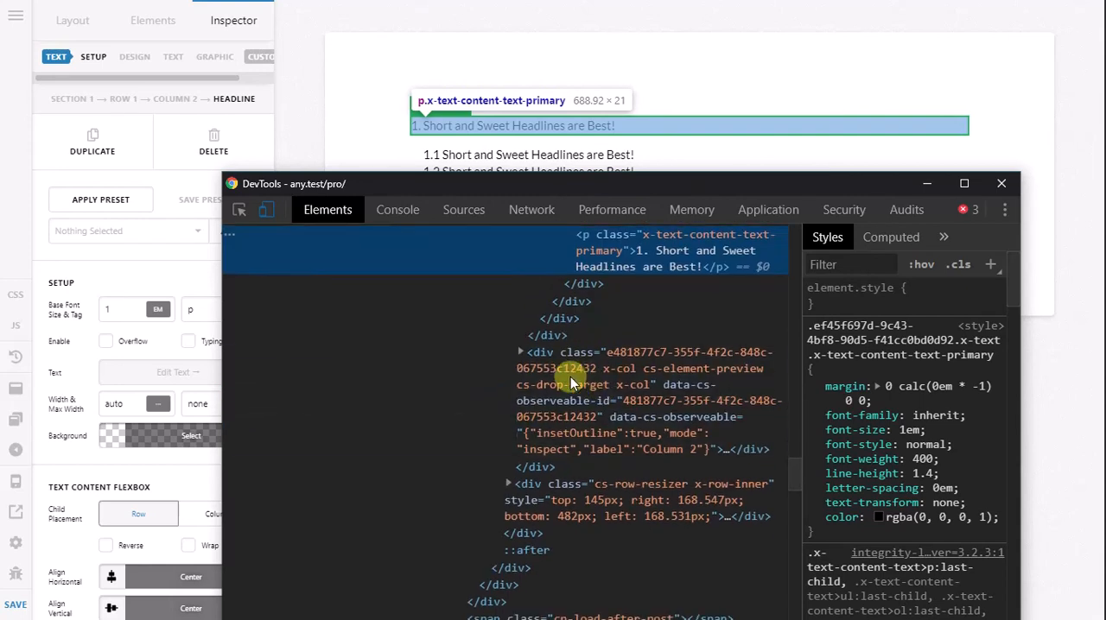
left_click(577, 333)
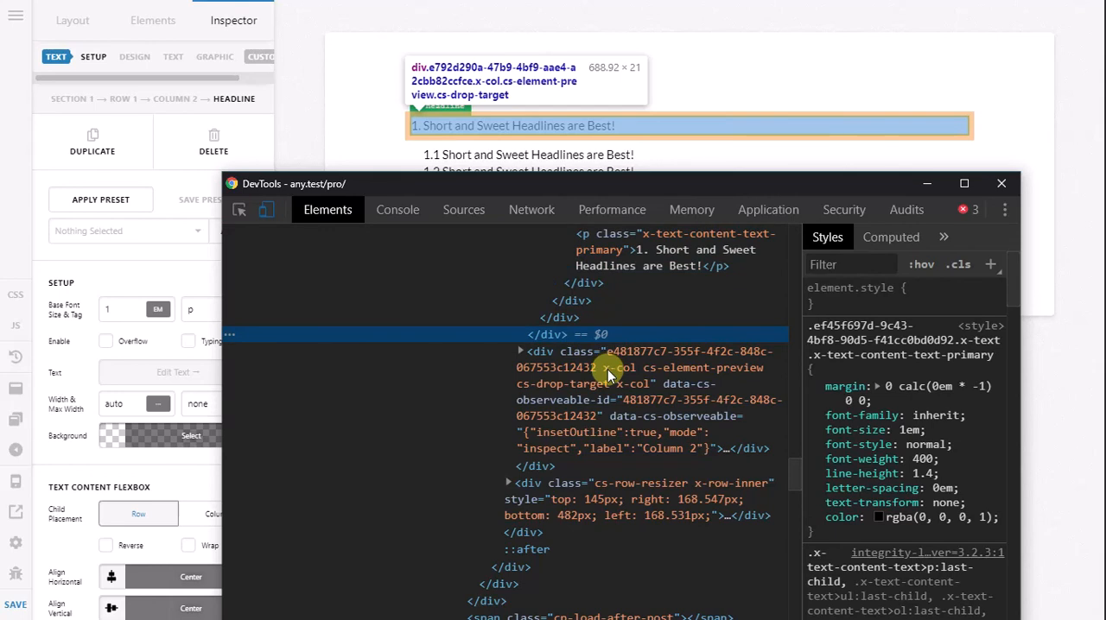
scroll(608, 369, "up", 2)
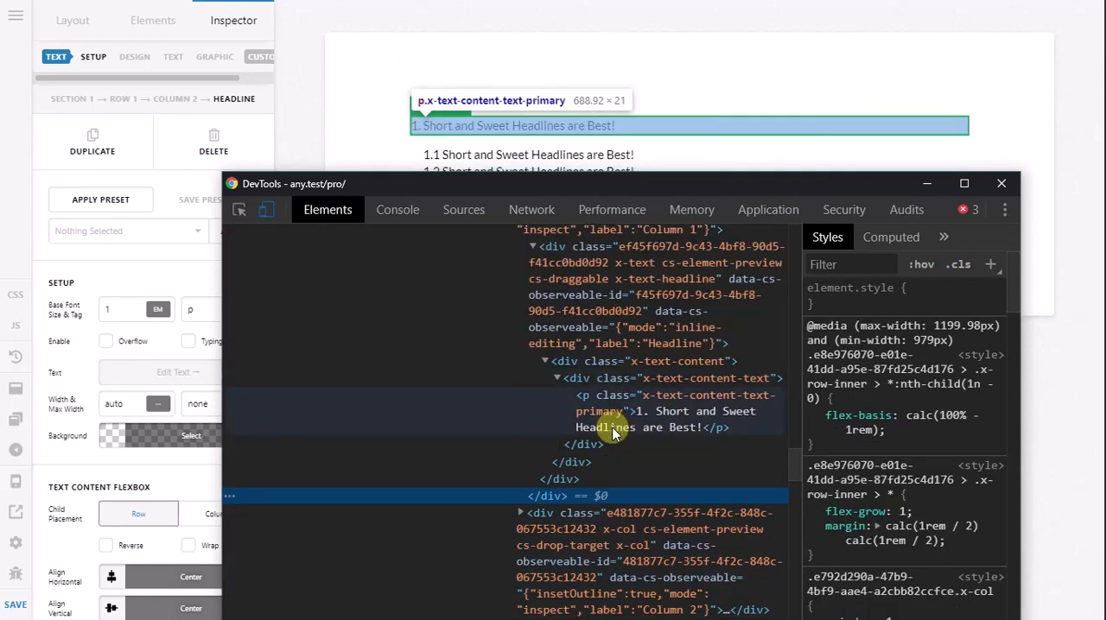
scroll(625, 468, "up", 2)
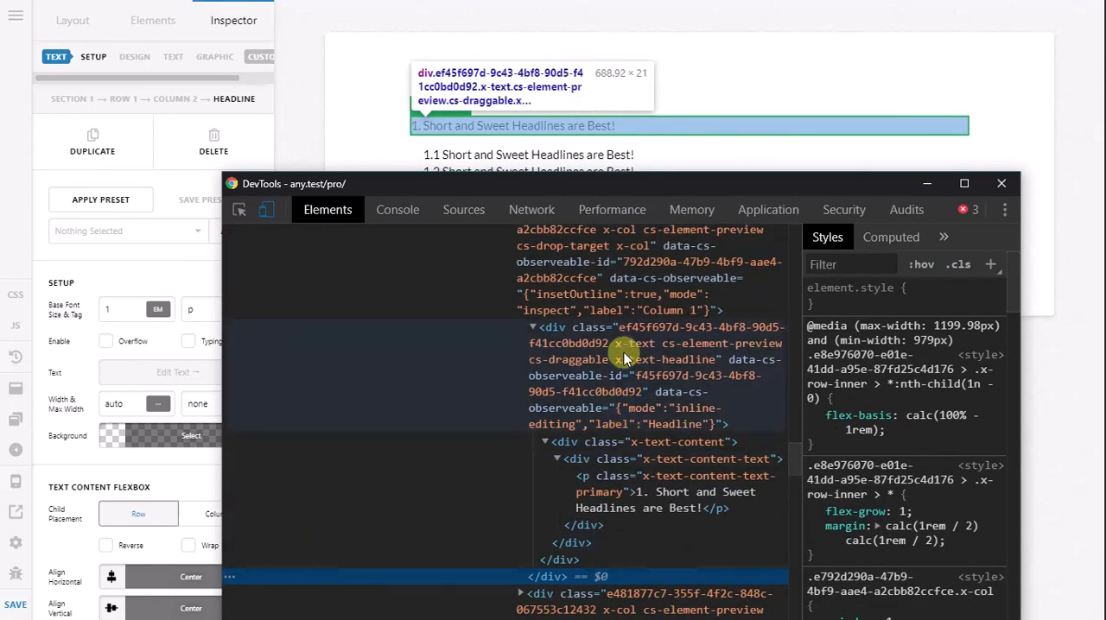
left_click(626, 281)
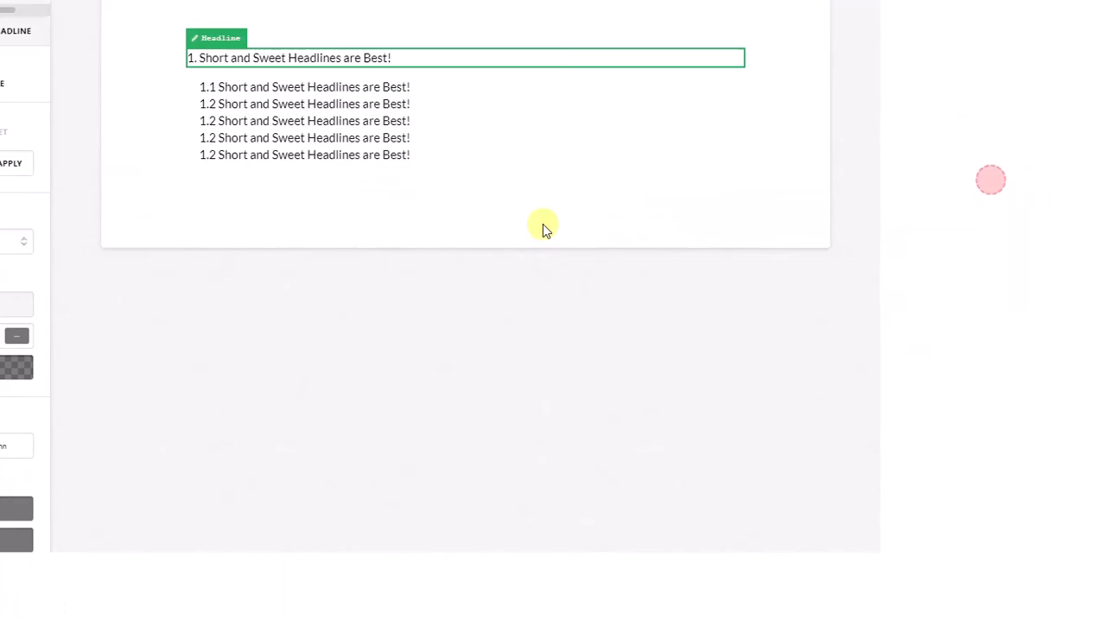
left_click(1002, 183)
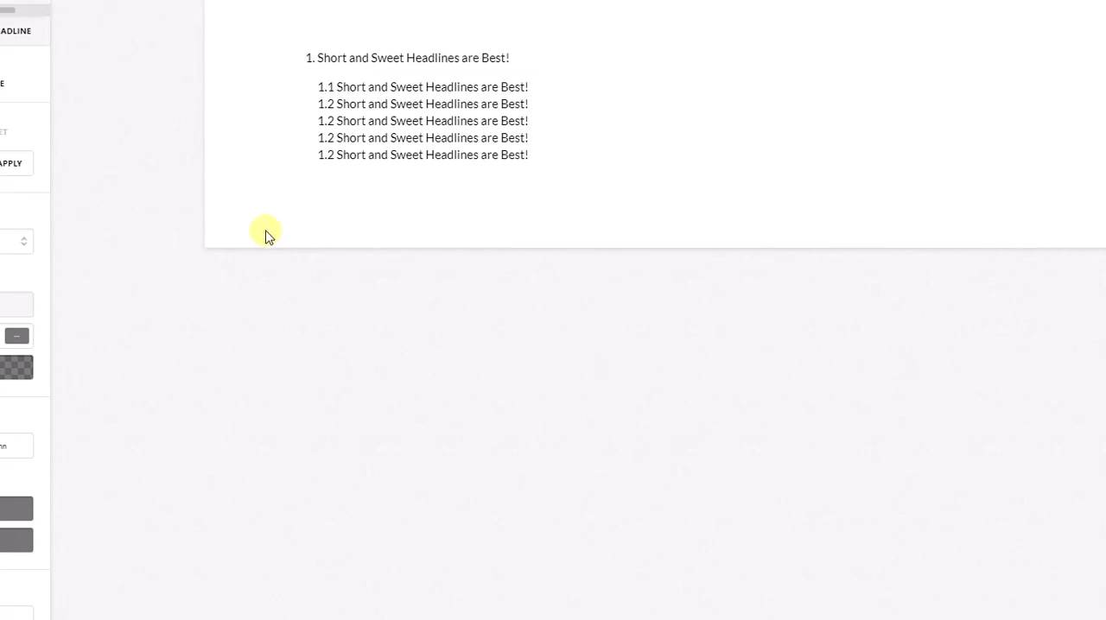
key("F12")
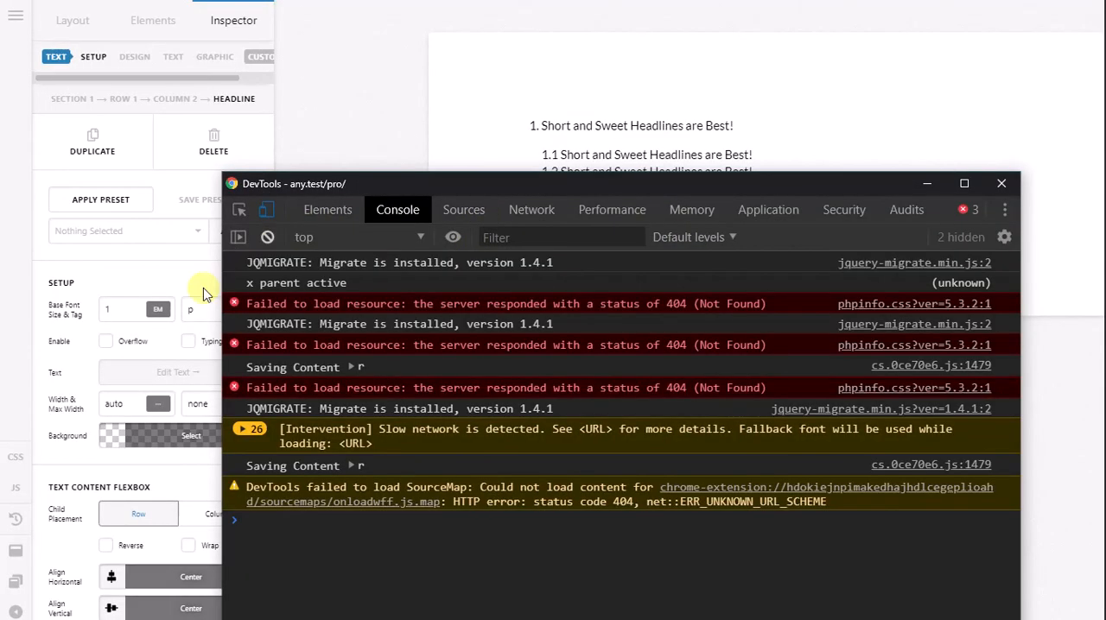
left_click(155, 275)
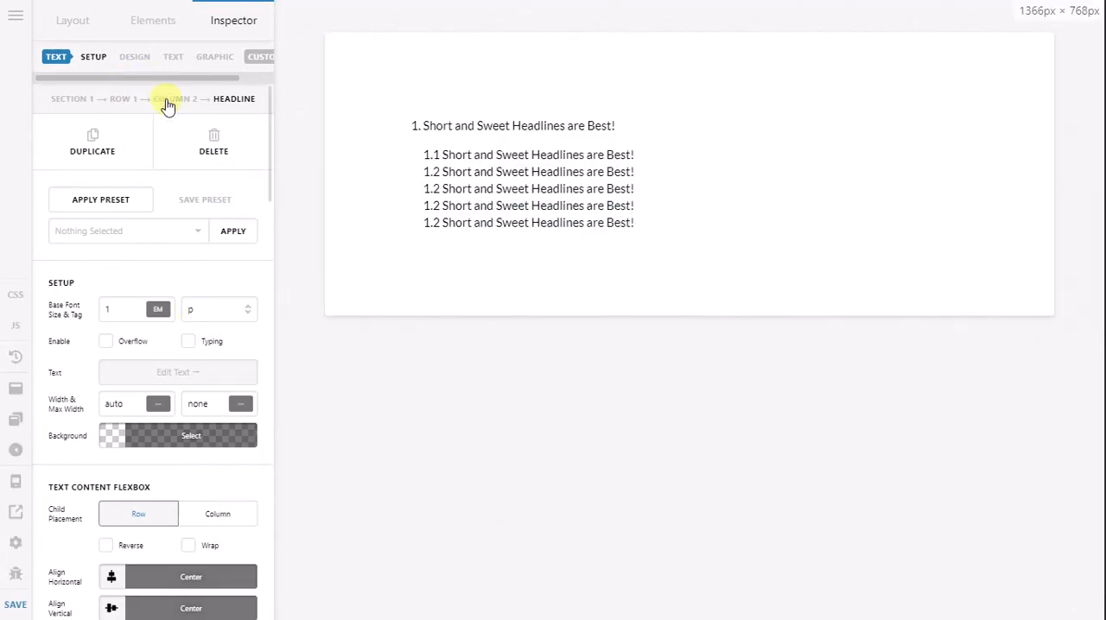
Step: Set the gap width and gap height of Row 1 to 0 rem
left_click(157, 107)
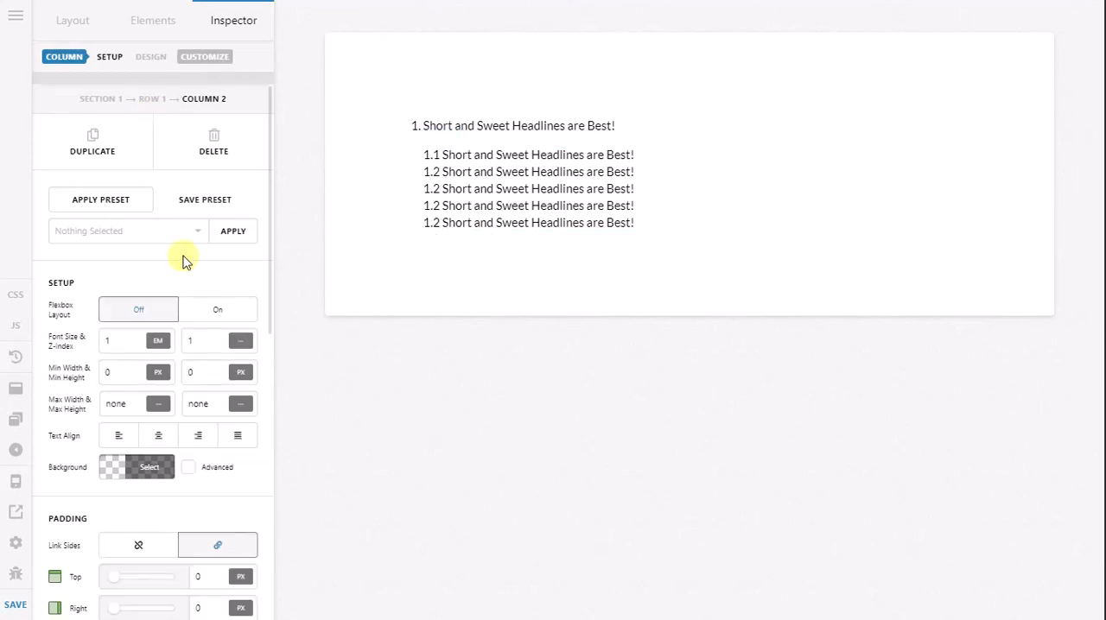
scroll(207, 371, "down", 3)
scroll(207, 363, "up", 3)
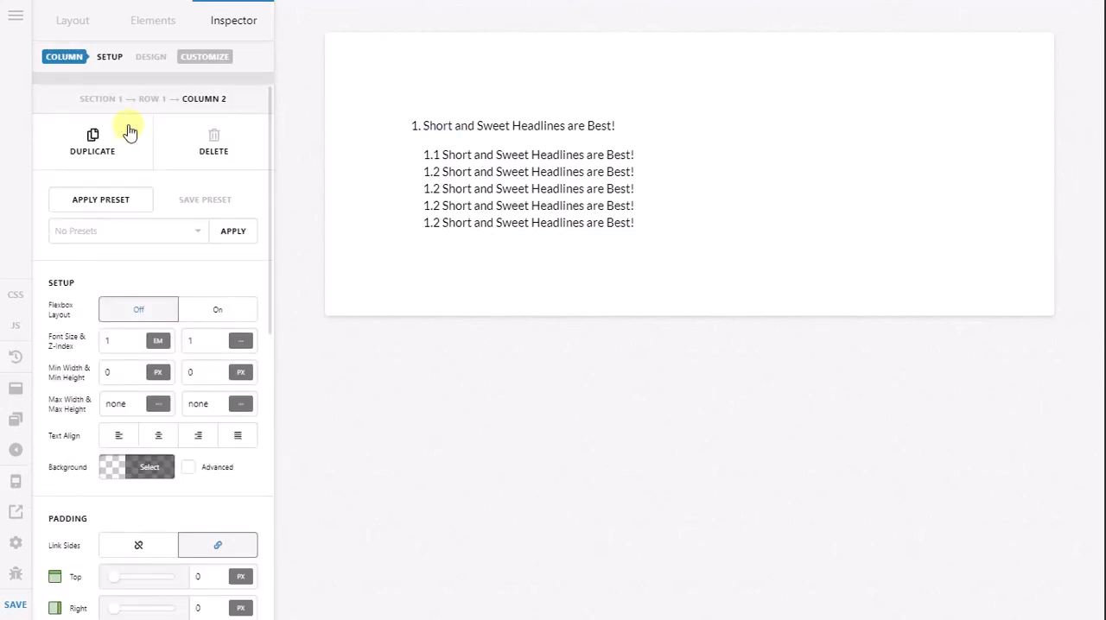
left_click(146, 98)
scroll(194, 380, "down", 5)
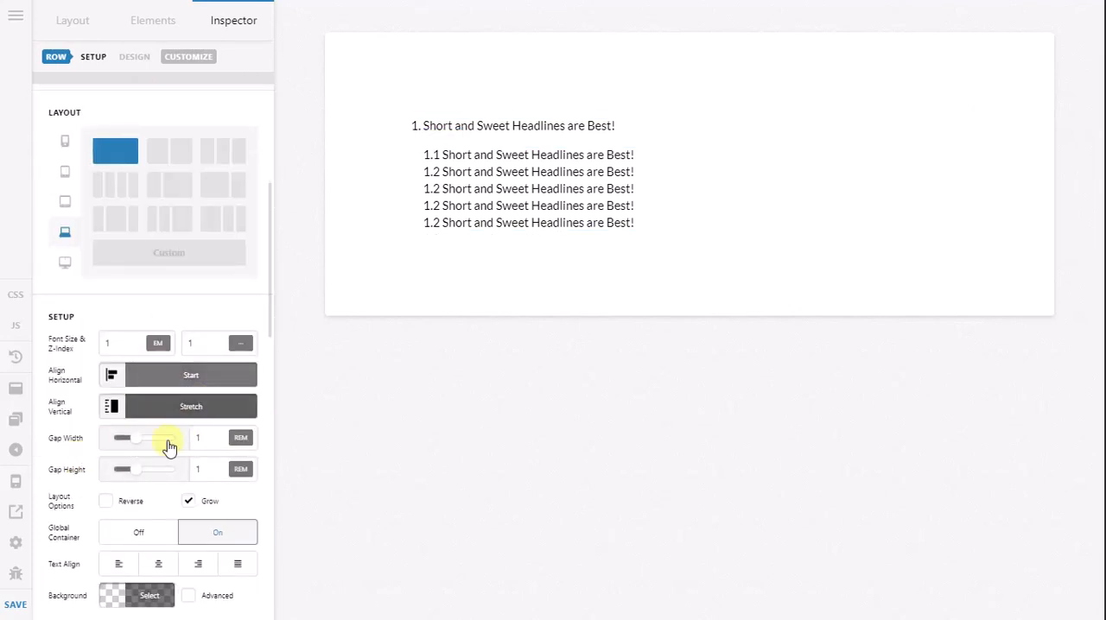
double_click(200, 438)
type("0")
double_click(205, 469)
type("0")
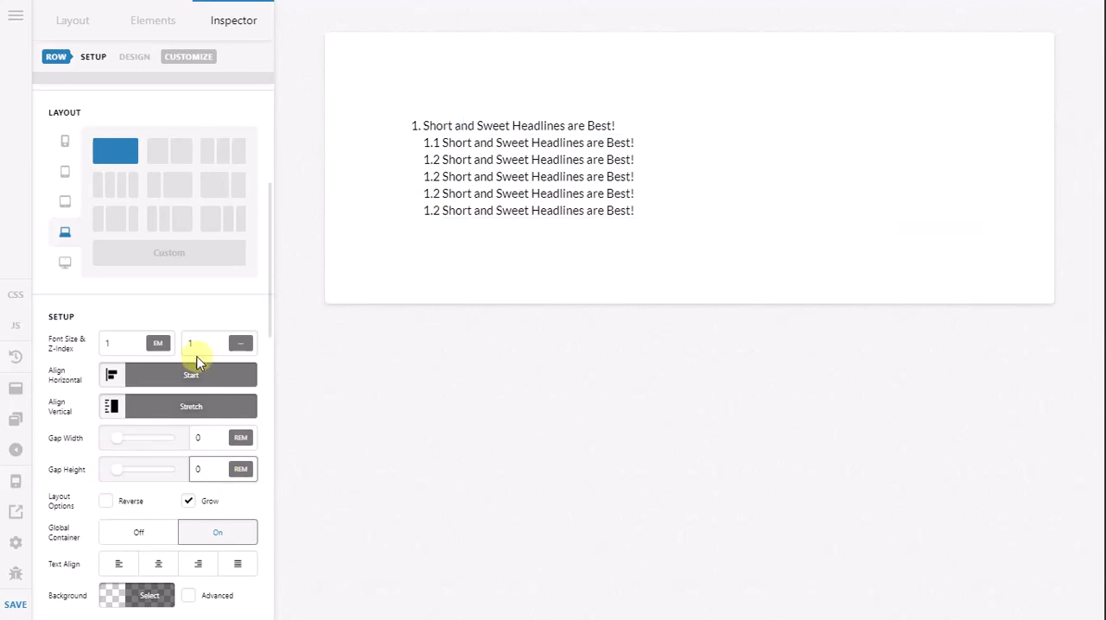
Step: Unlink the margin sides of the top-level headline in Column 1 and set its bottom margin to 0.5 em
scroll(210, 434, "up", 1)
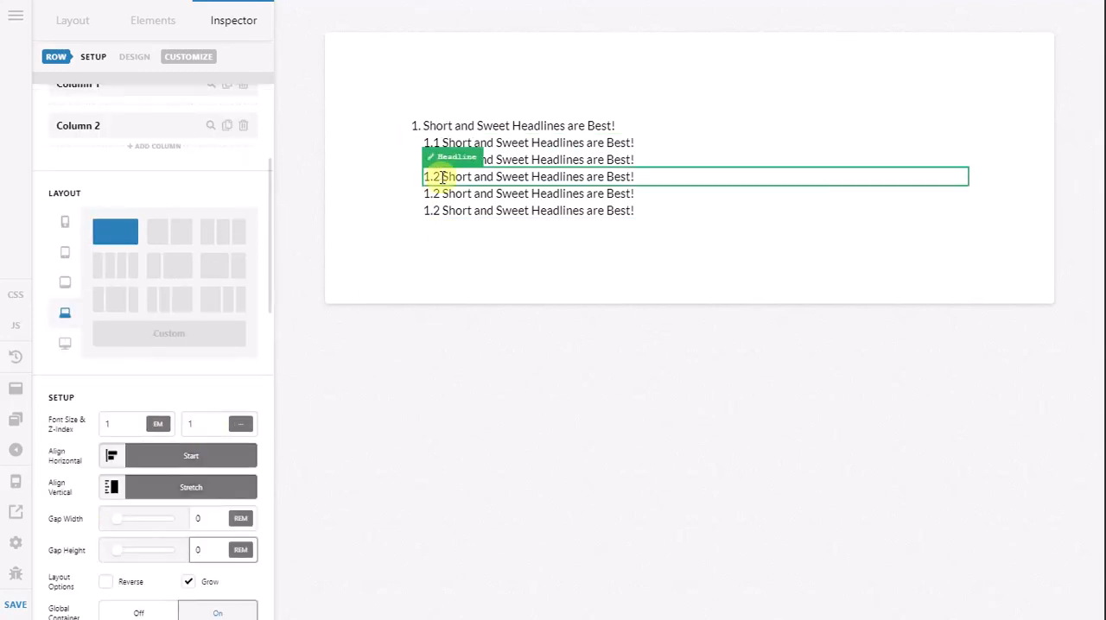
scroll(119, 290, "up", 3)
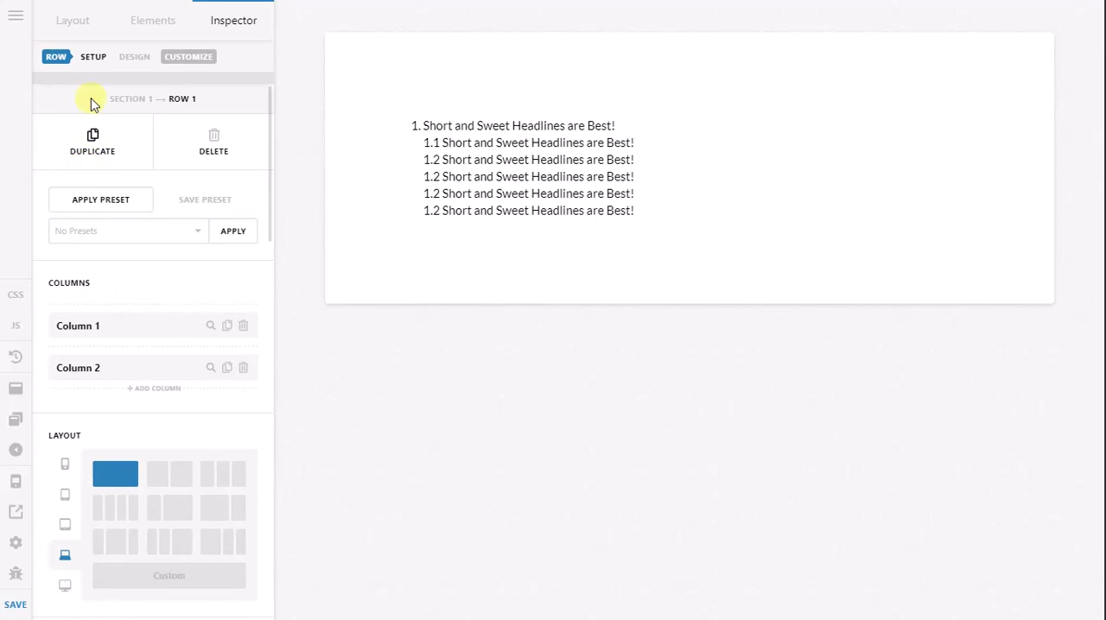
left_click(478, 143)
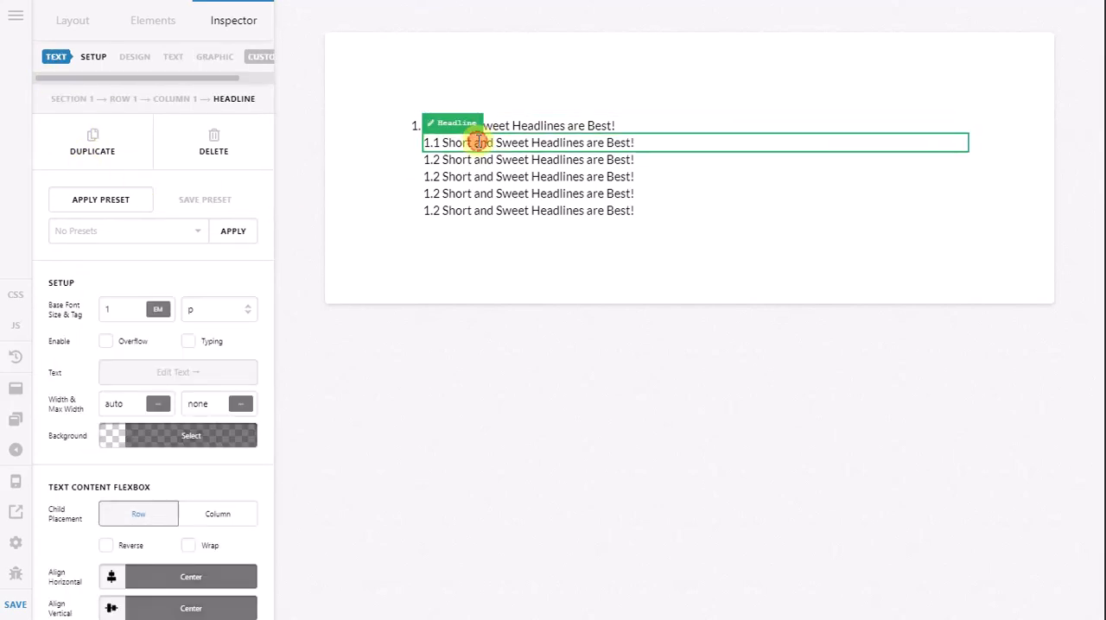
left_click(487, 125)
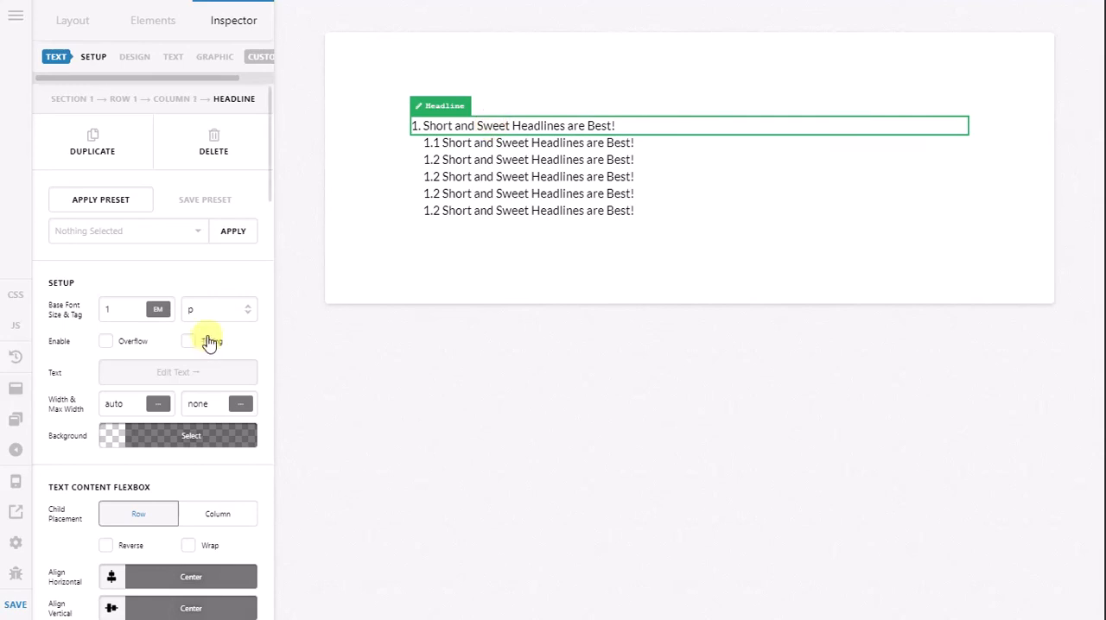
scroll(209, 342, "down", 3)
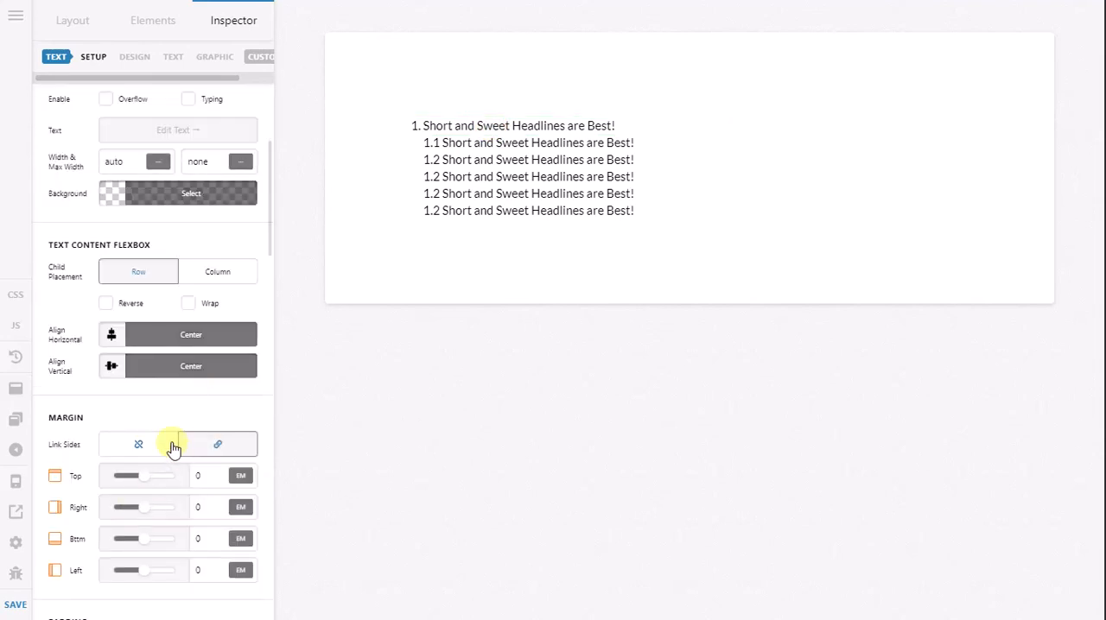
left_click(172, 445)
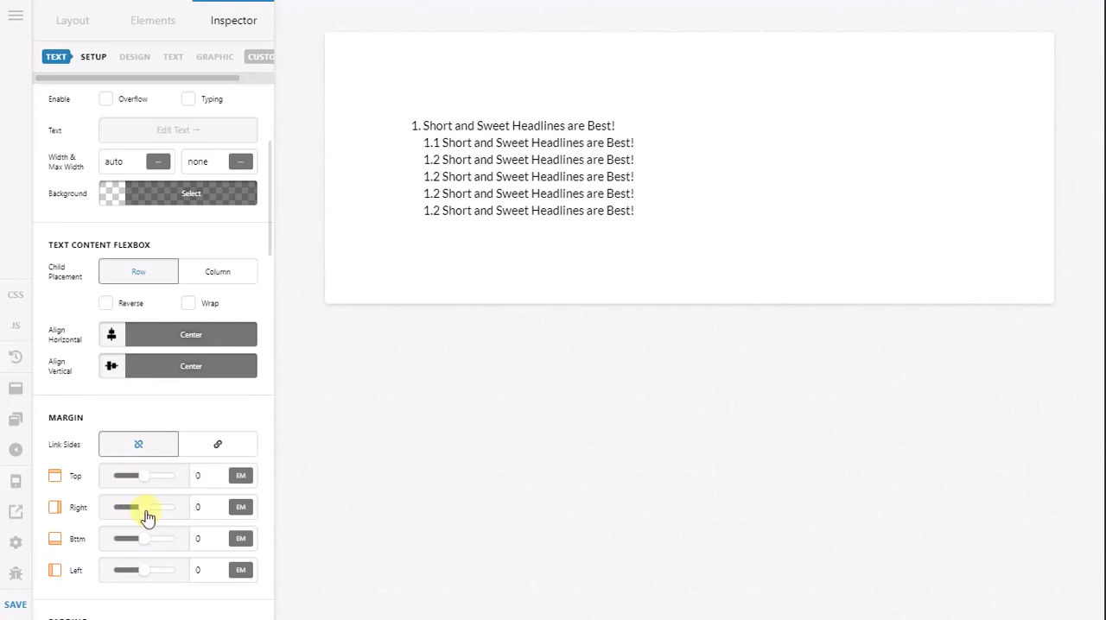
left_click(195, 540)
type("0.5")
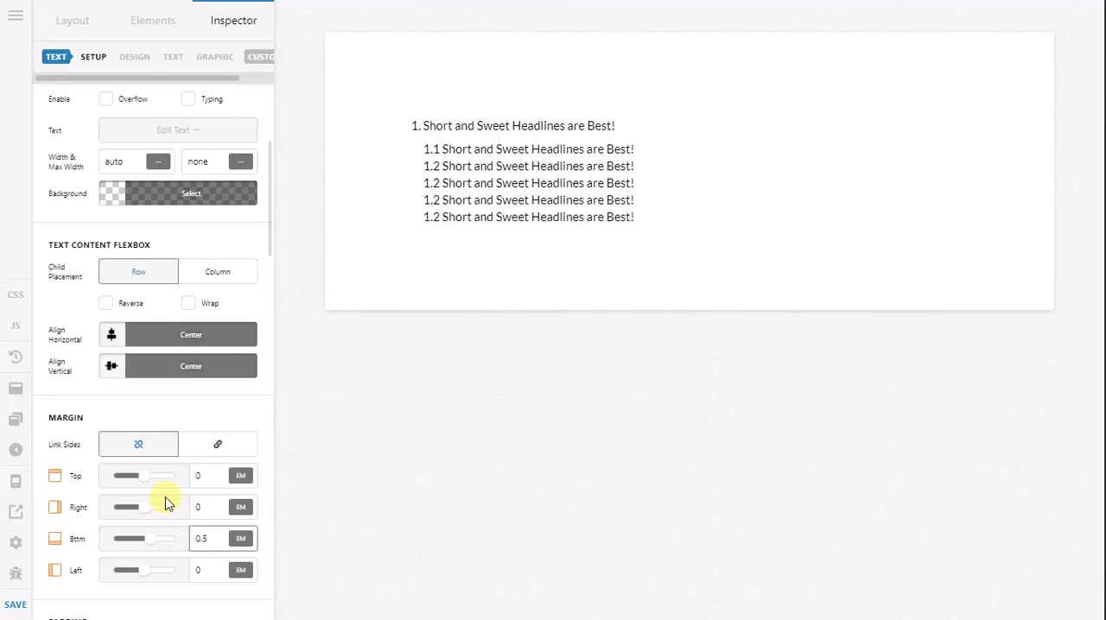